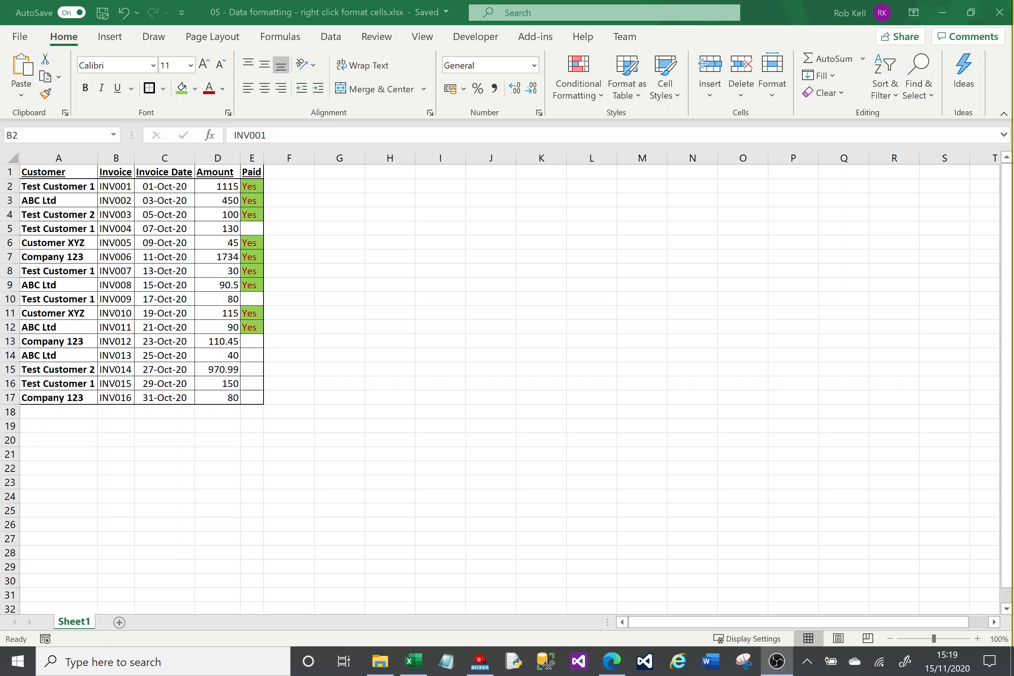
# Examine the Number, Alignment, Font, Border and Fill options in the Format Cells dialog for cell C2.
pyautogui.click(168, 185)
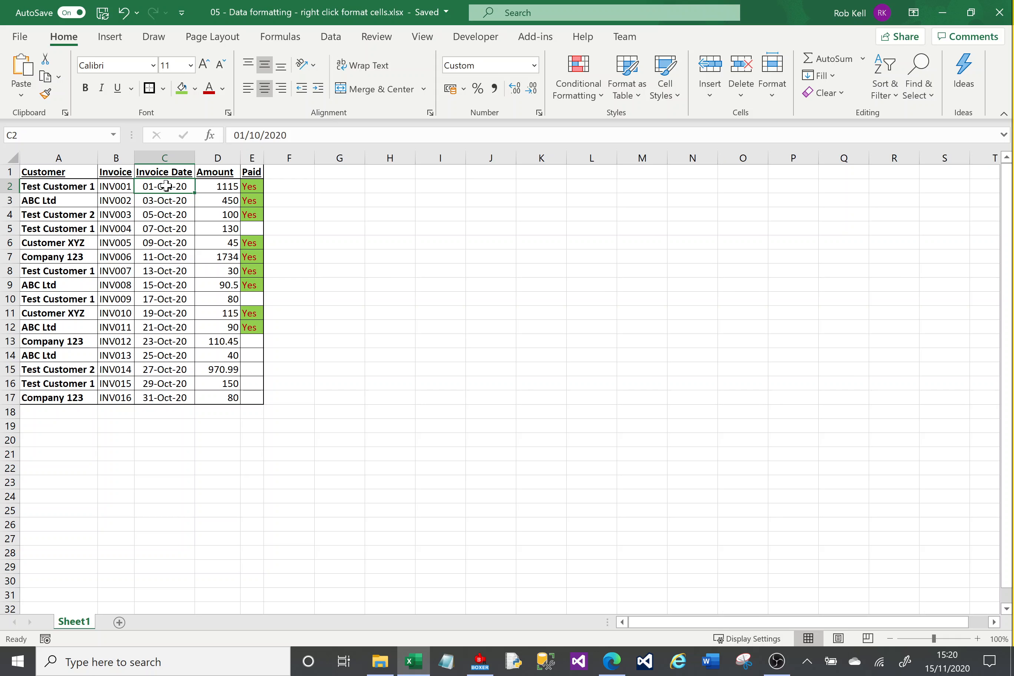
pyautogui.rightClick(166, 186)
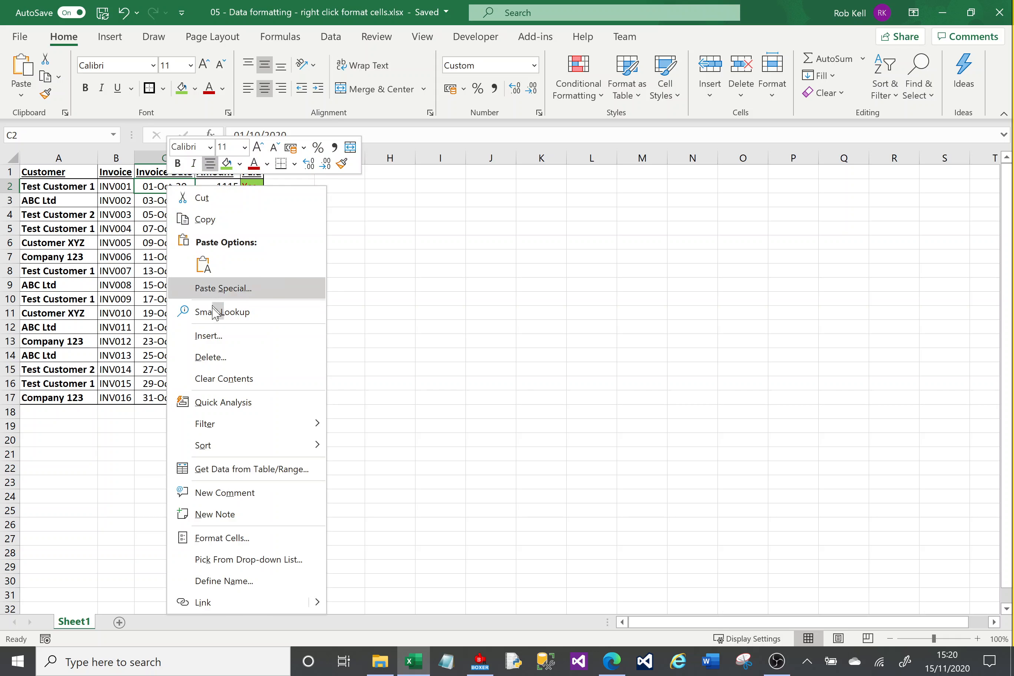
pyautogui.click(231, 540)
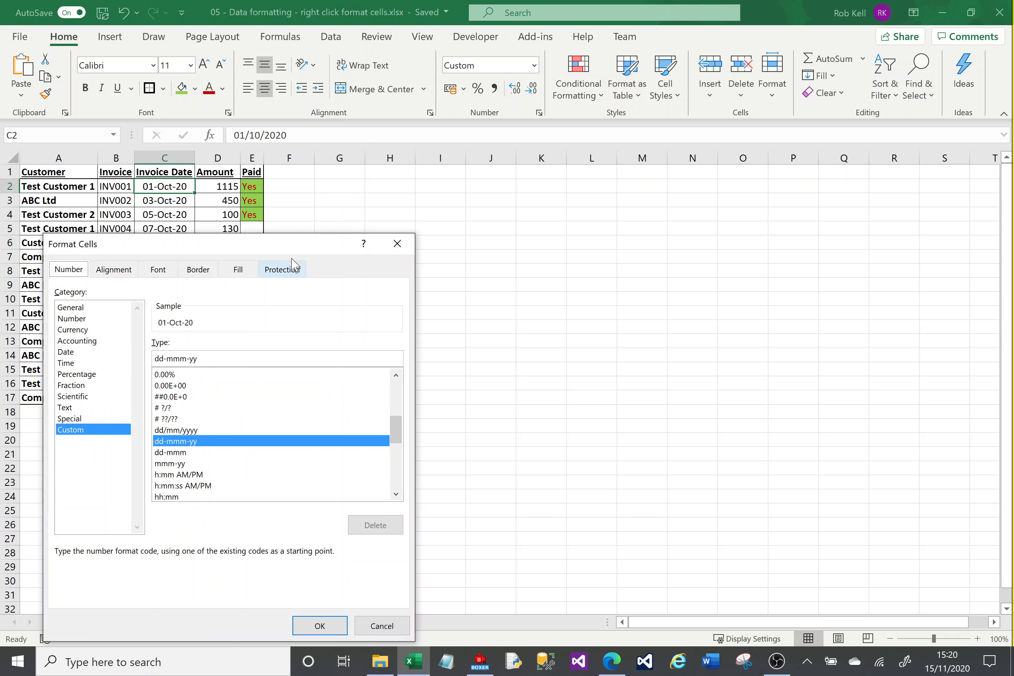
pyautogui.moveTo(291, 246); pyautogui.dragTo(517, 119)
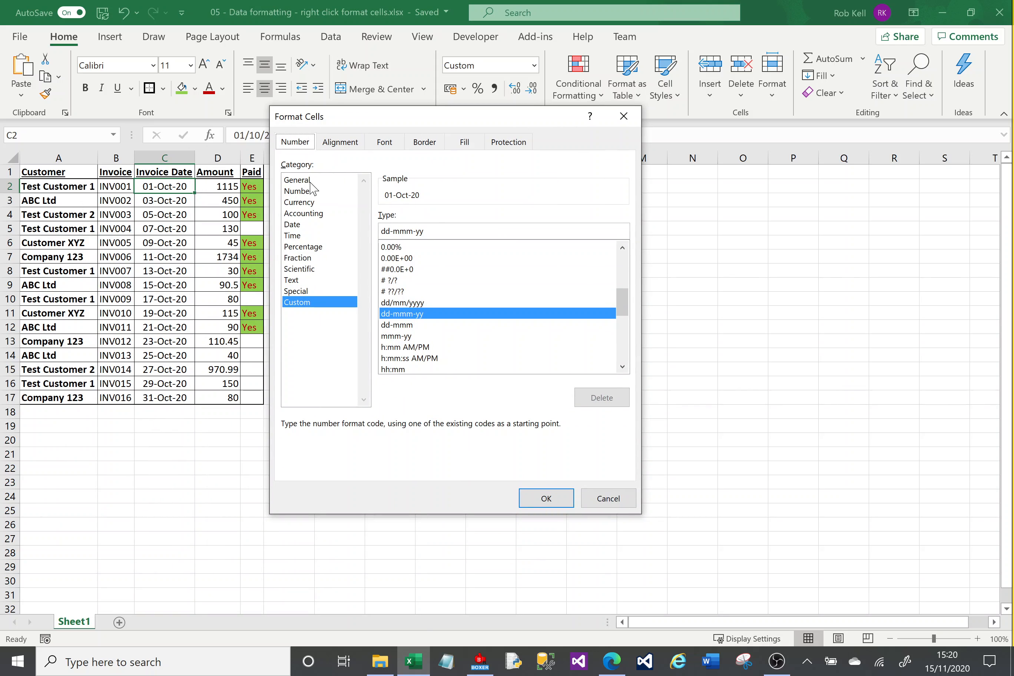
pyautogui.click(337, 147)
pyautogui.click(305, 143)
pyautogui.click(336, 143)
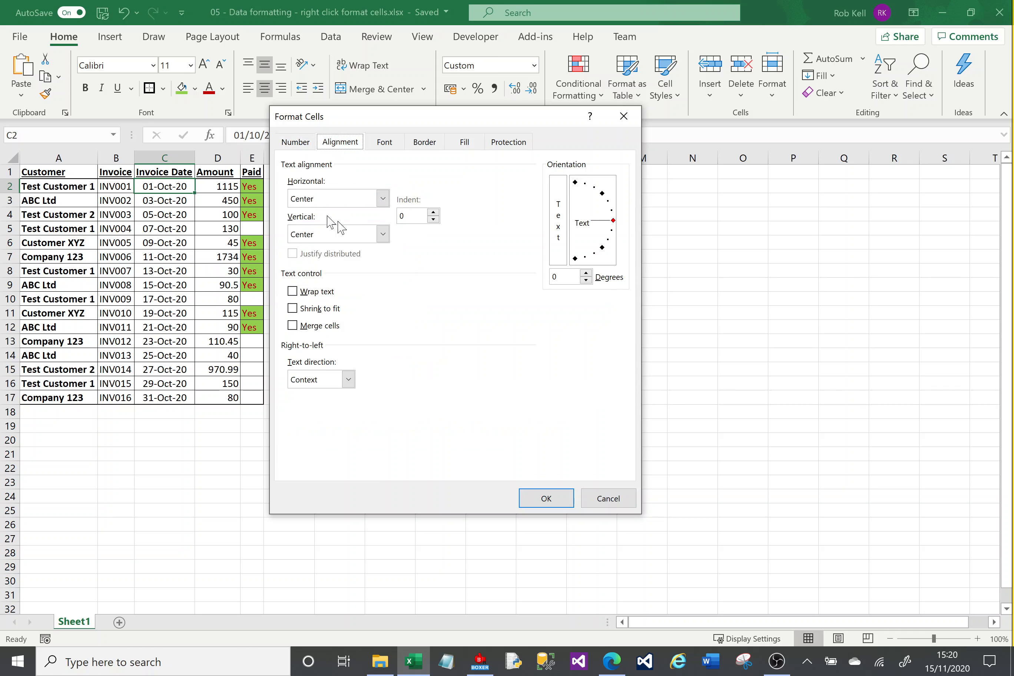
pyautogui.click(386, 143)
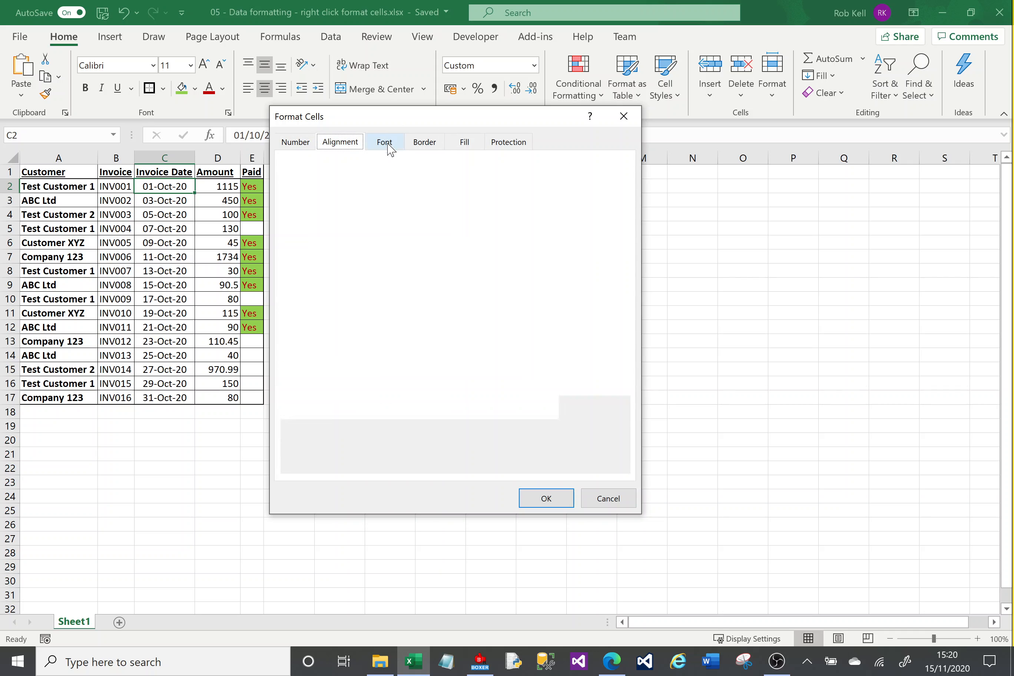
pyautogui.click(422, 144)
pyautogui.click(463, 146)
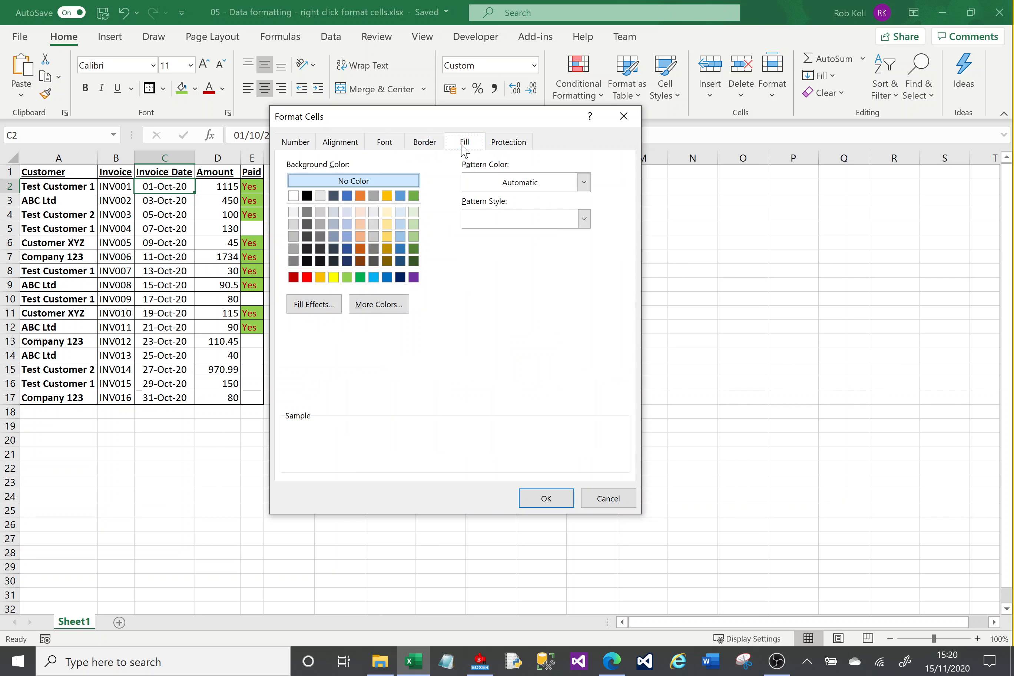
pyautogui.click(422, 143)
pyautogui.click(297, 144)
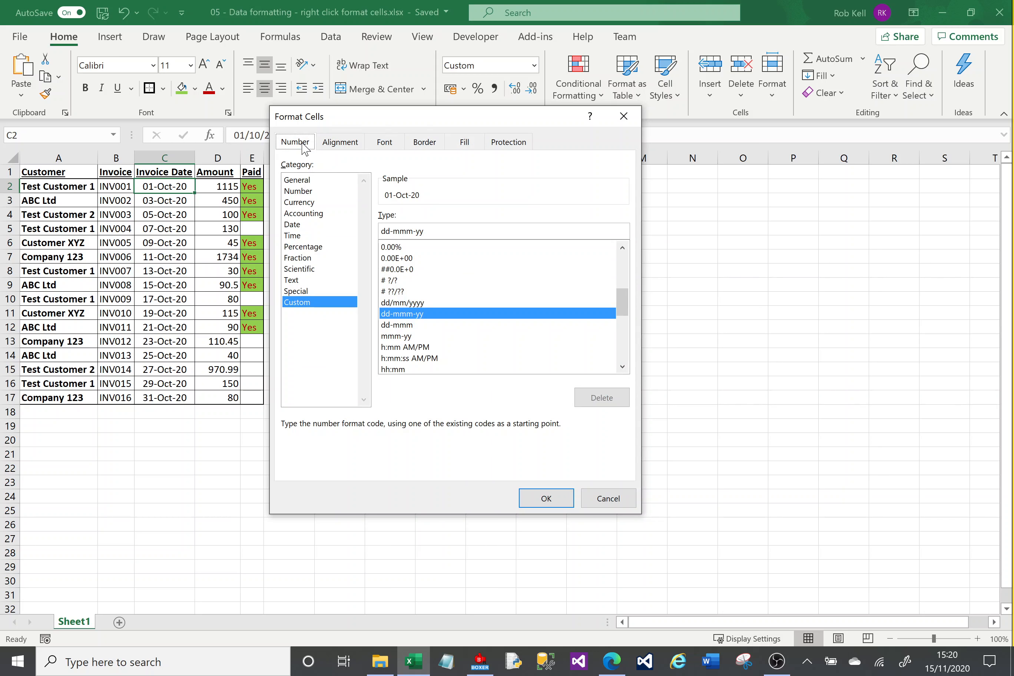
pyautogui.click(606, 507)
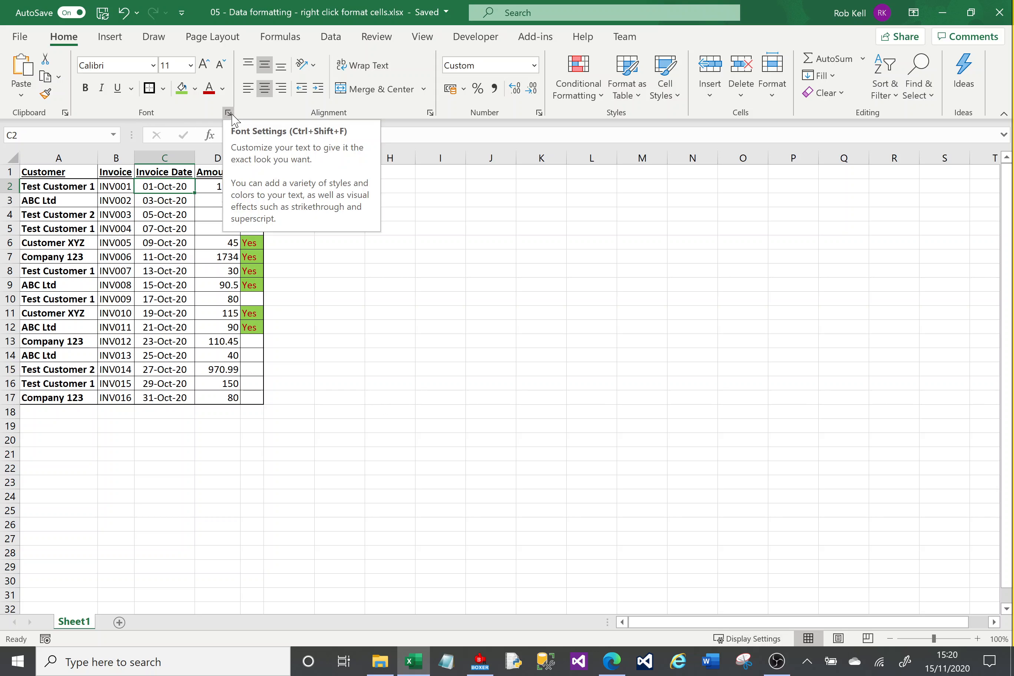
# View the alignment, number and font settings of cell C2 through each group's own settings launcher, without changing anything.
pyautogui.click(430, 112)
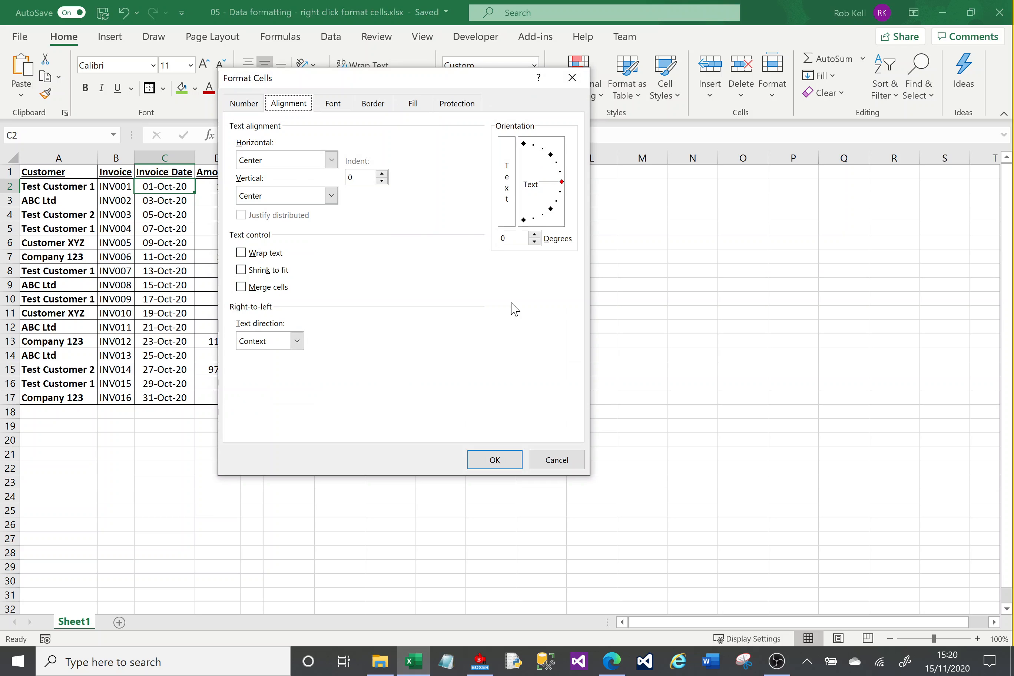
pyautogui.click(552, 461)
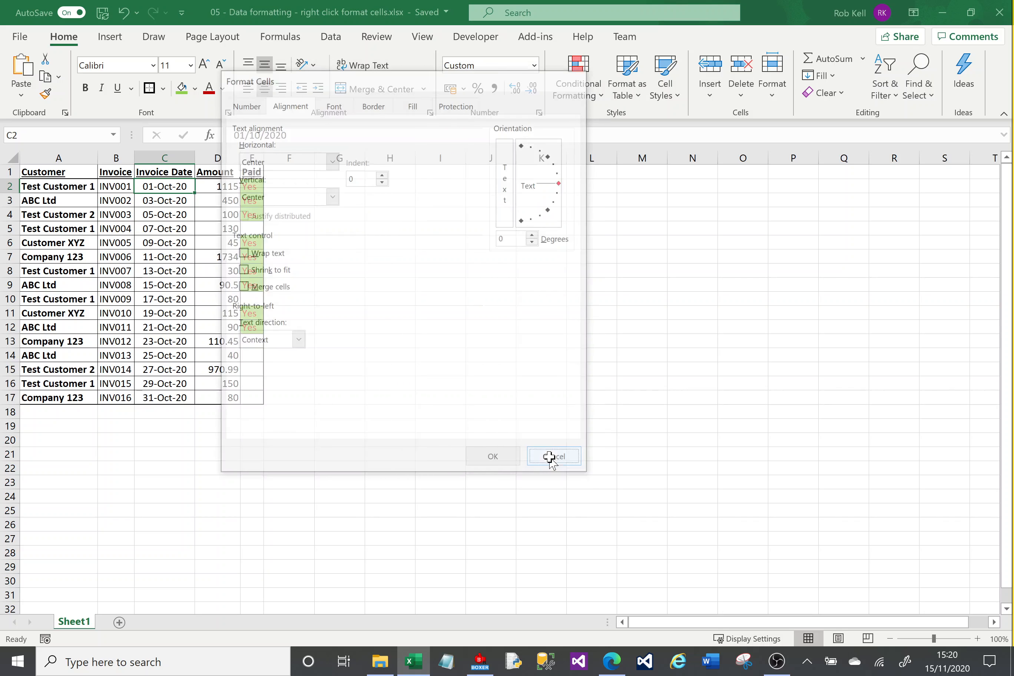
pyautogui.click(539, 113)
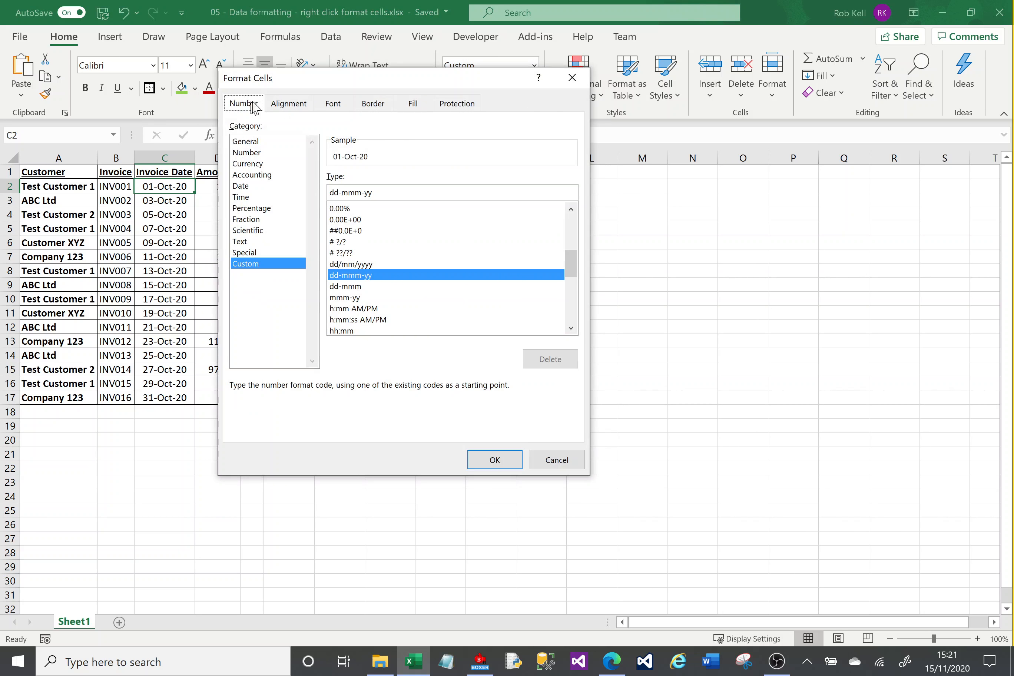
pyautogui.click(553, 461)
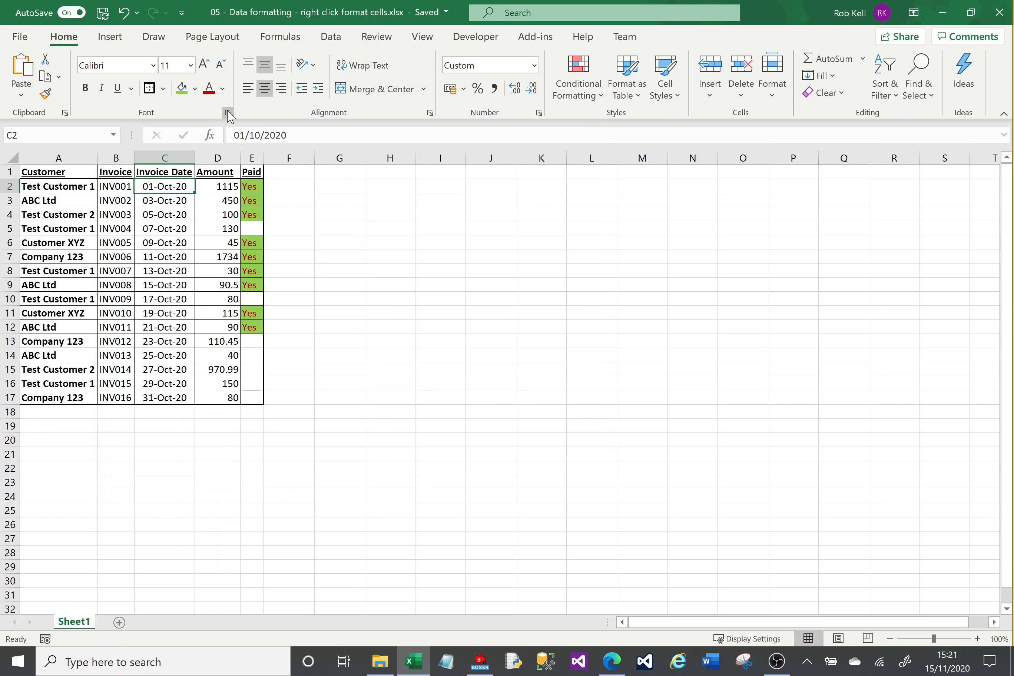
pyautogui.click(229, 114)
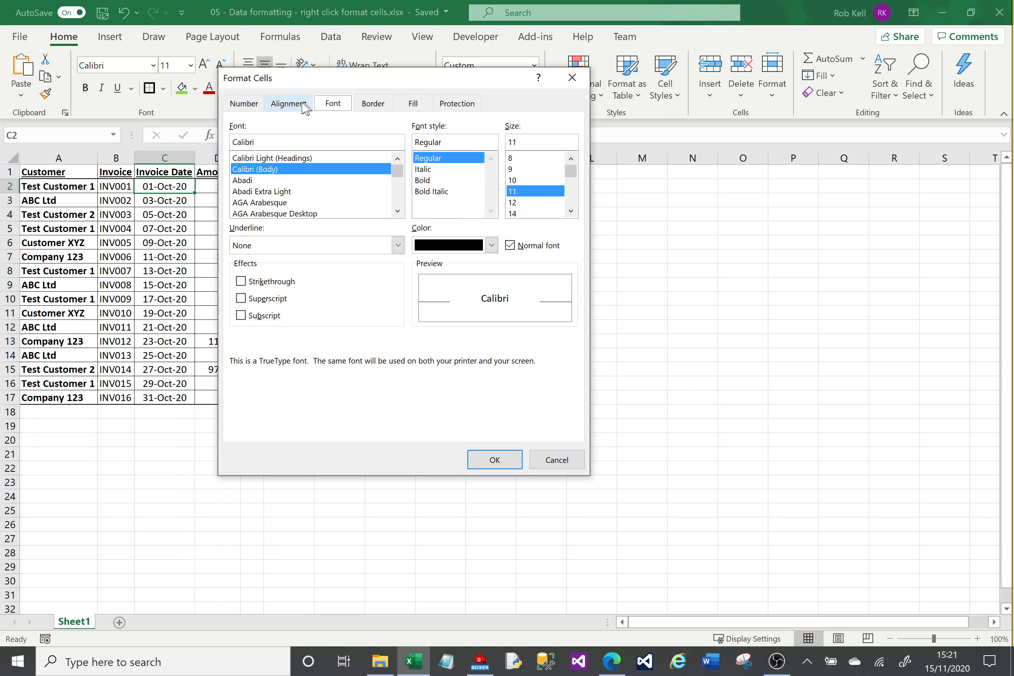
pyautogui.moveTo(349, 85); pyautogui.dragTo(499, 161)
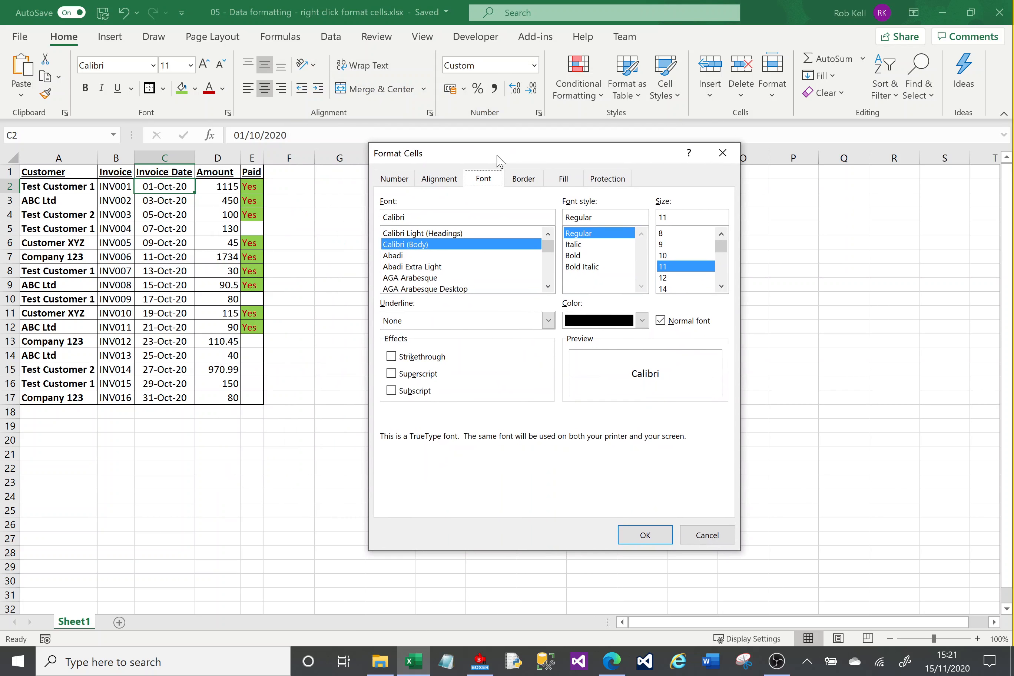
pyautogui.click(704, 536)
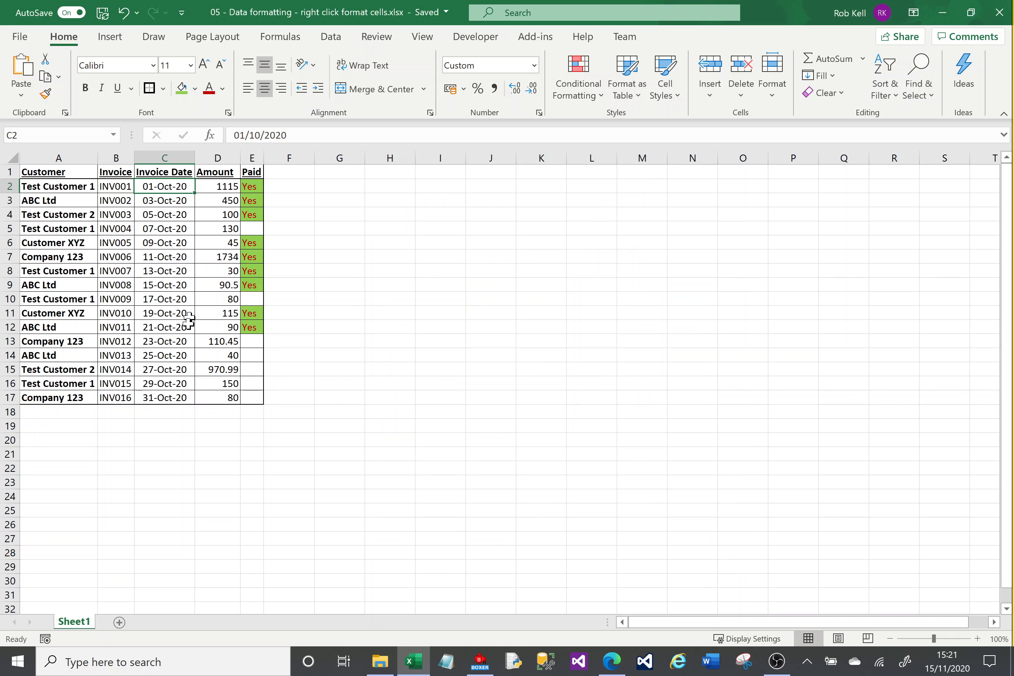
# Format the invoice dates in C2:C17 with the Date category's 14/03/2012 type.
pyautogui.keyDown('shift'); pyautogui.click(172, 400); pyautogui.keyUp('shift')
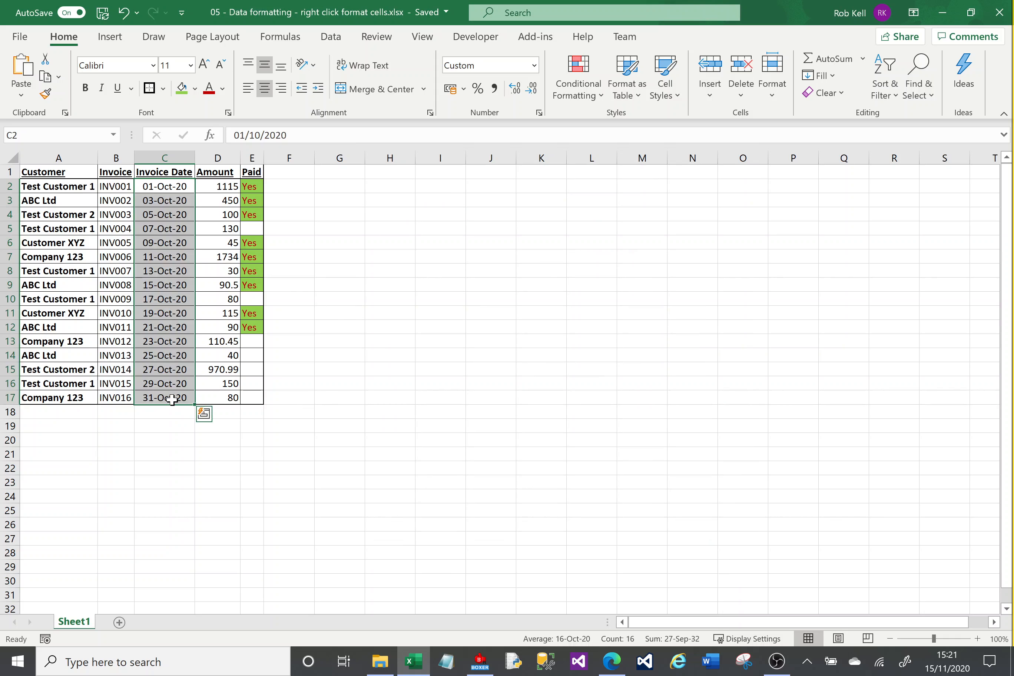
pyautogui.rightClick(173, 404)
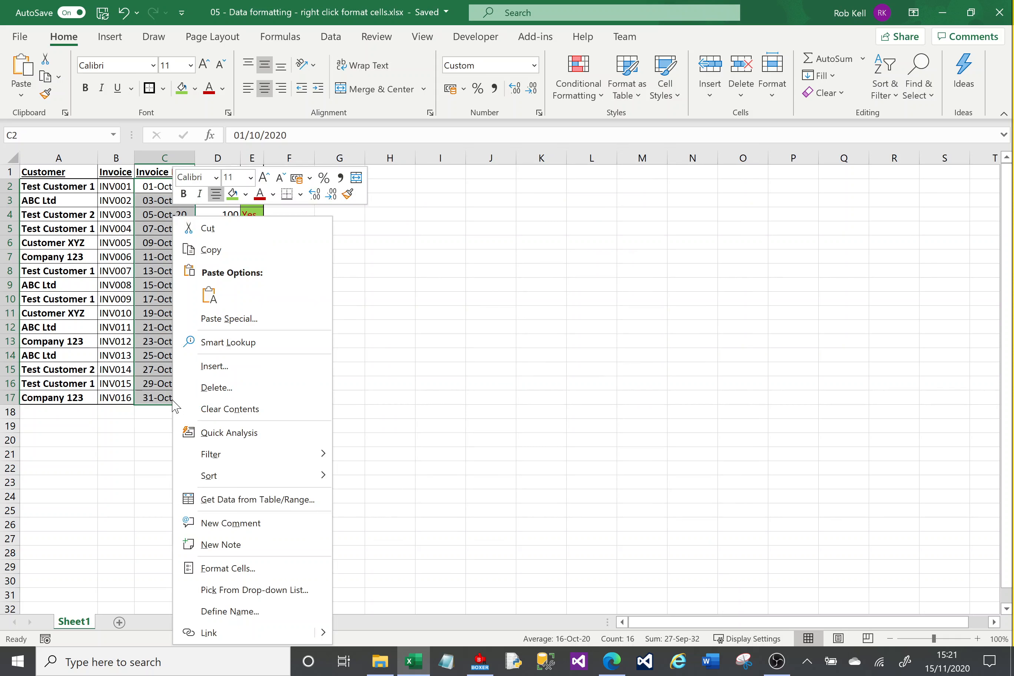
pyautogui.click(242, 567)
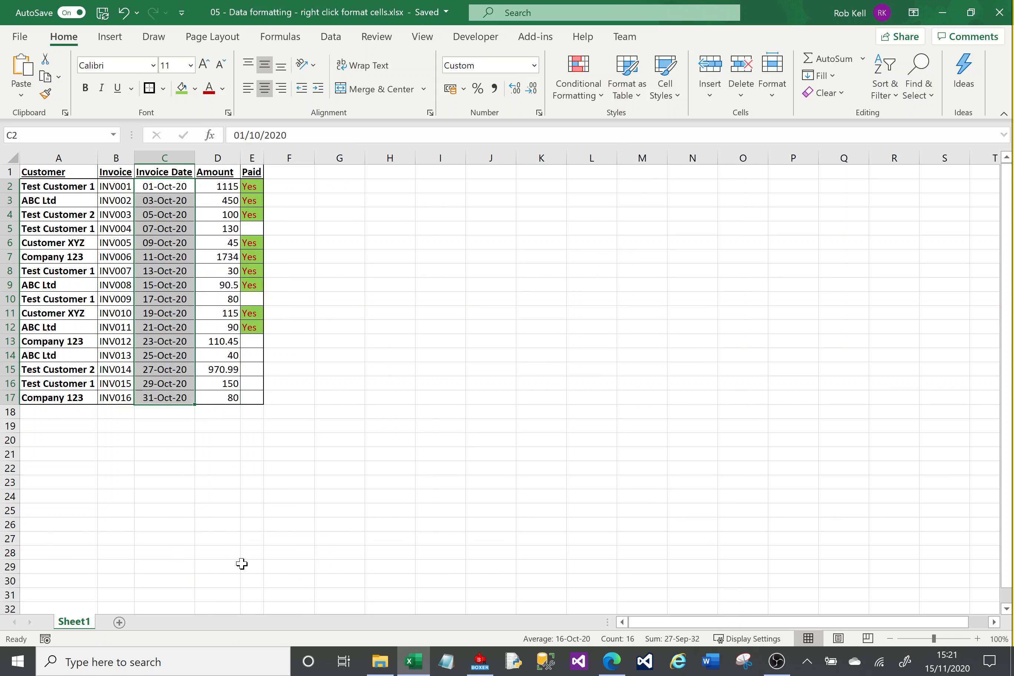
pyautogui.moveTo(285, 247); pyautogui.dragTo(584, 133)
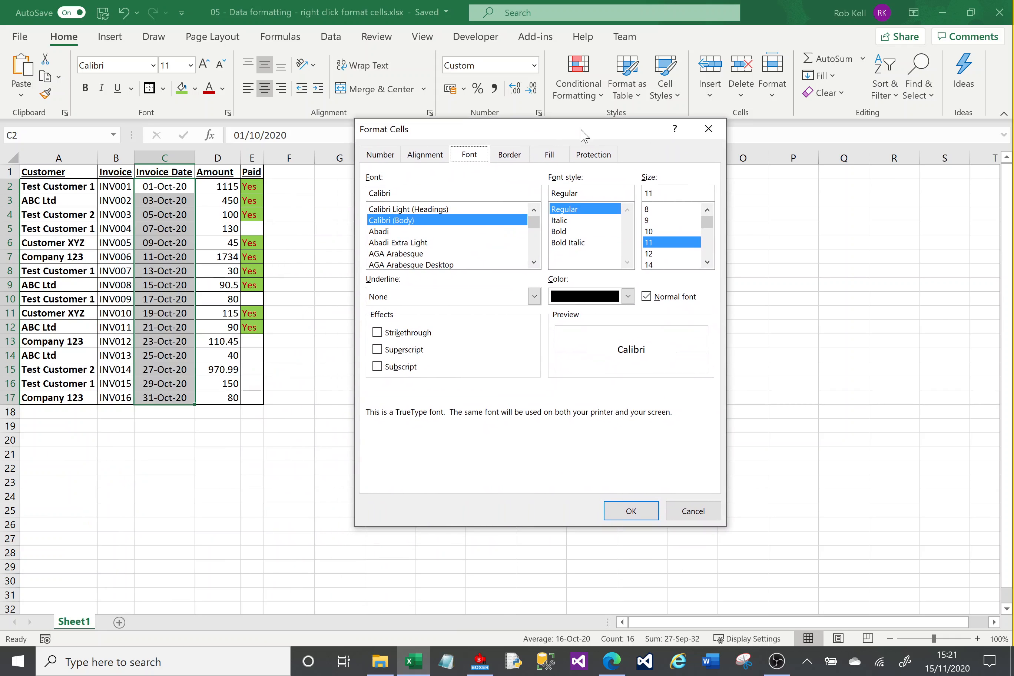
pyautogui.click(375, 155)
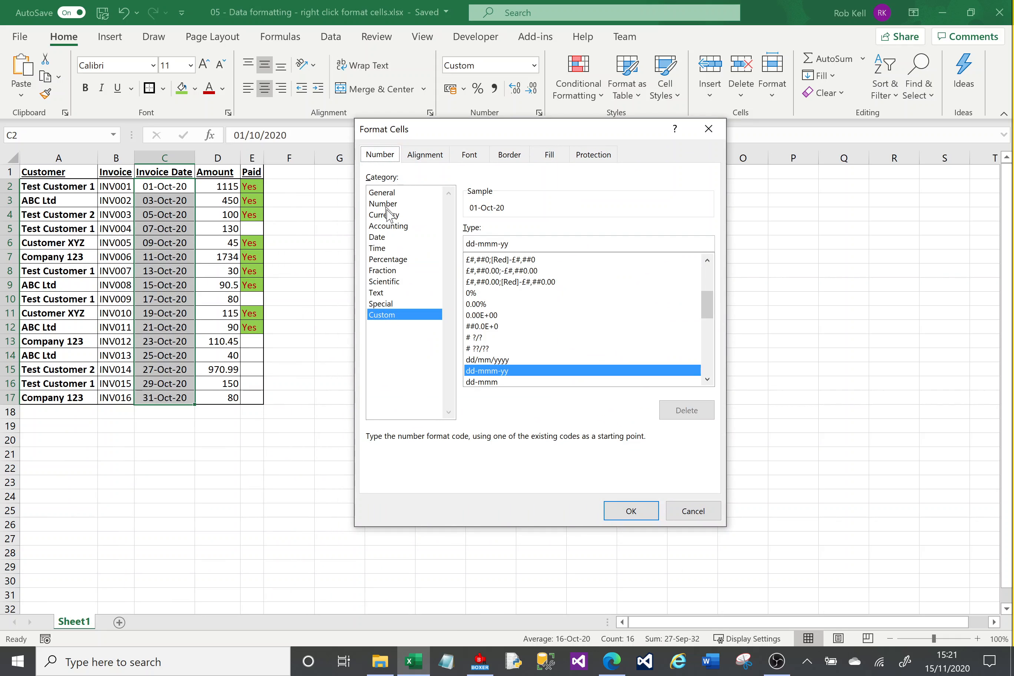
pyautogui.click(389, 237)
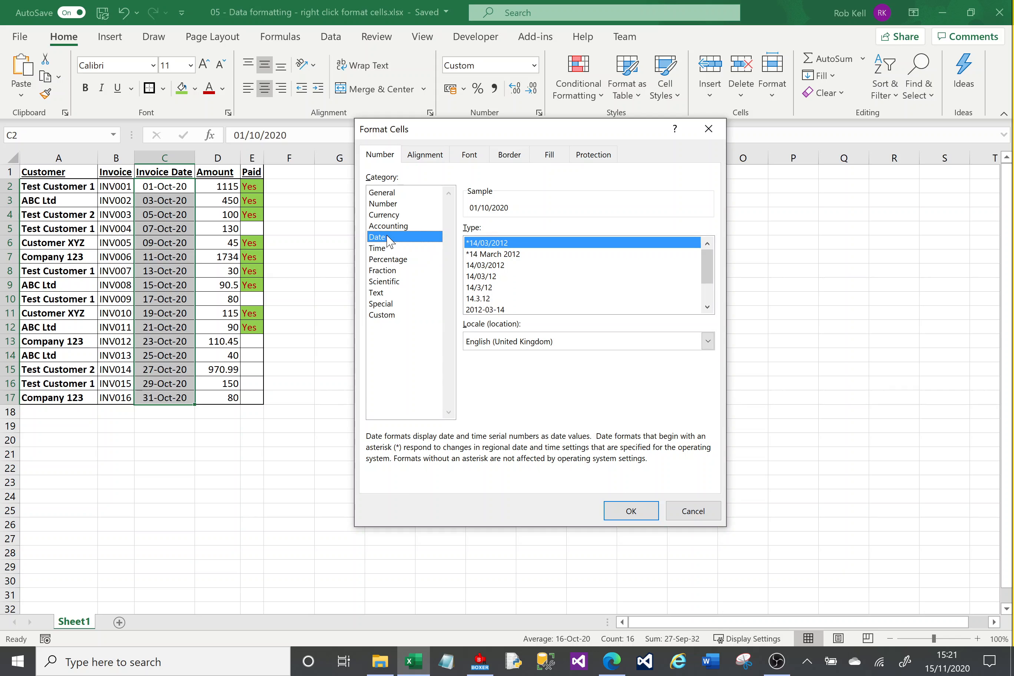
pyautogui.click(494, 255)
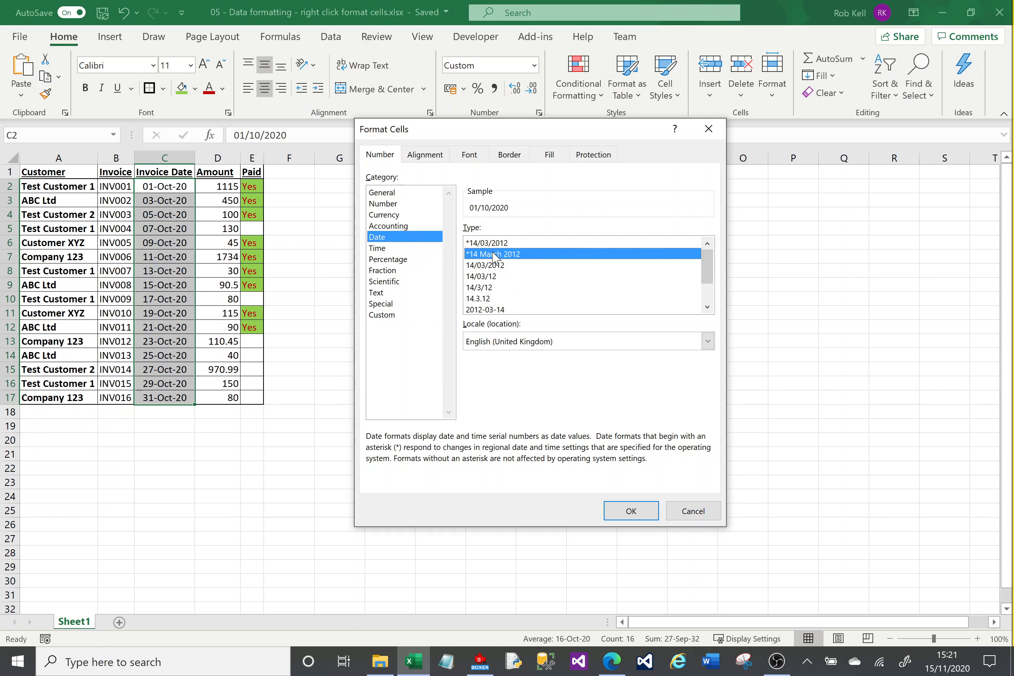
pyautogui.click(494, 264)
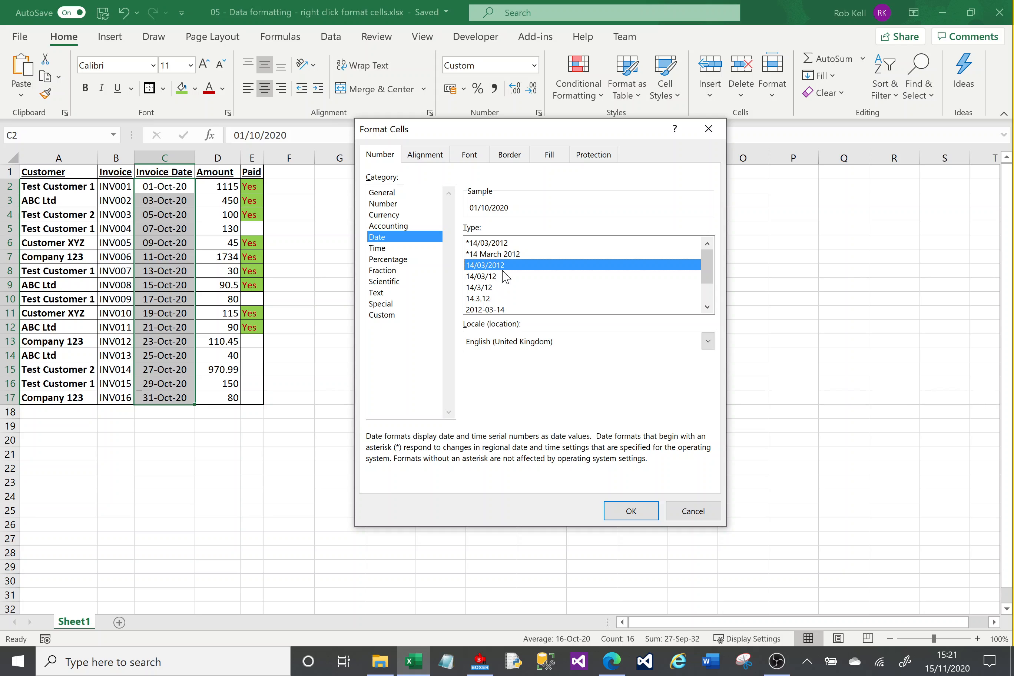
pyautogui.click(630, 511)
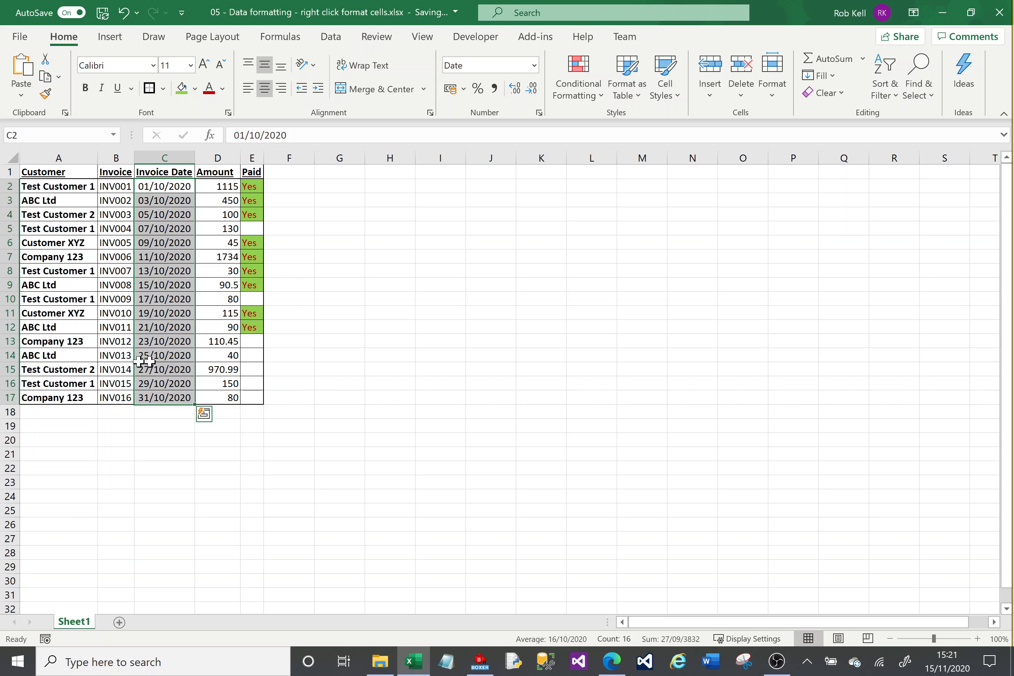
# Choose the custom format dd/mm/yyyy as the starting code for the invoice dates in C2:C17.
pyautogui.rightClick(168, 285)
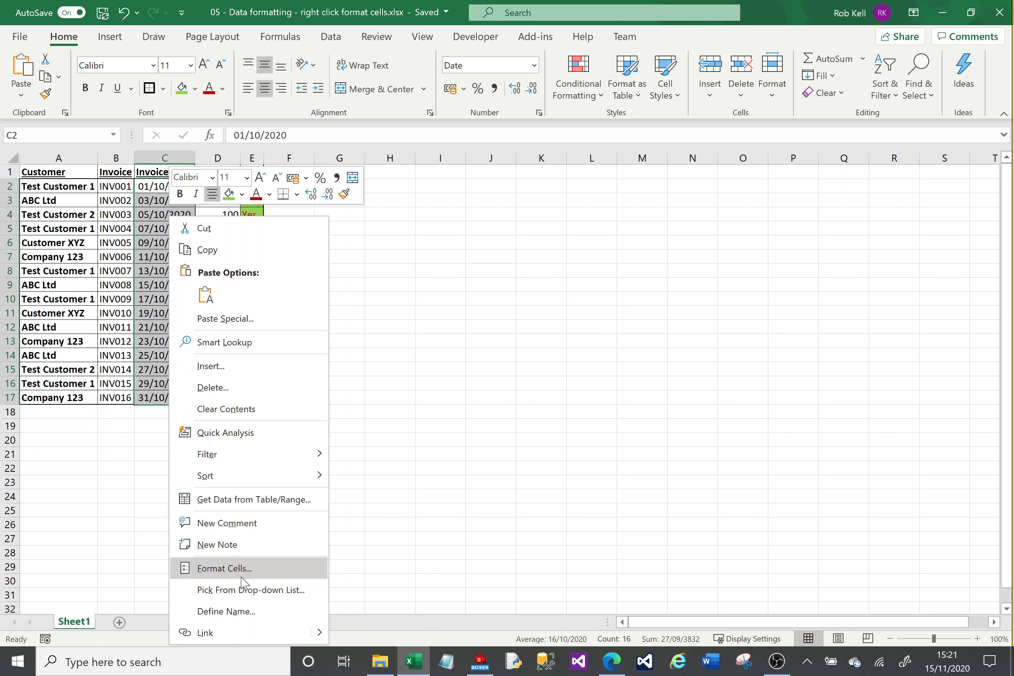
pyautogui.click(224, 568)
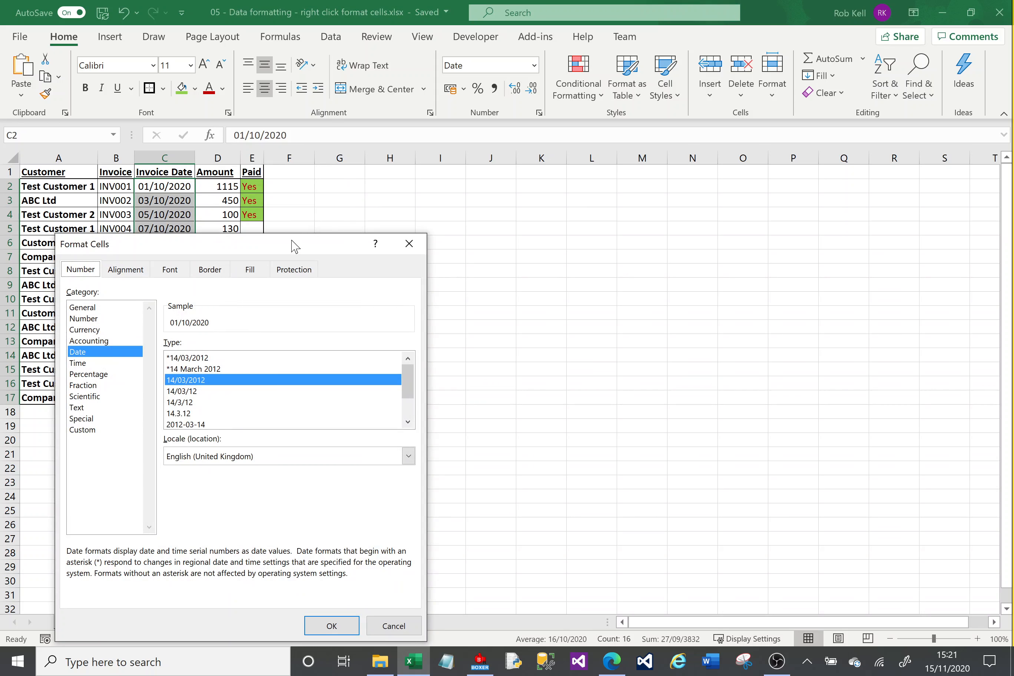
pyautogui.moveTo(292, 244); pyautogui.dragTo(640, 78)
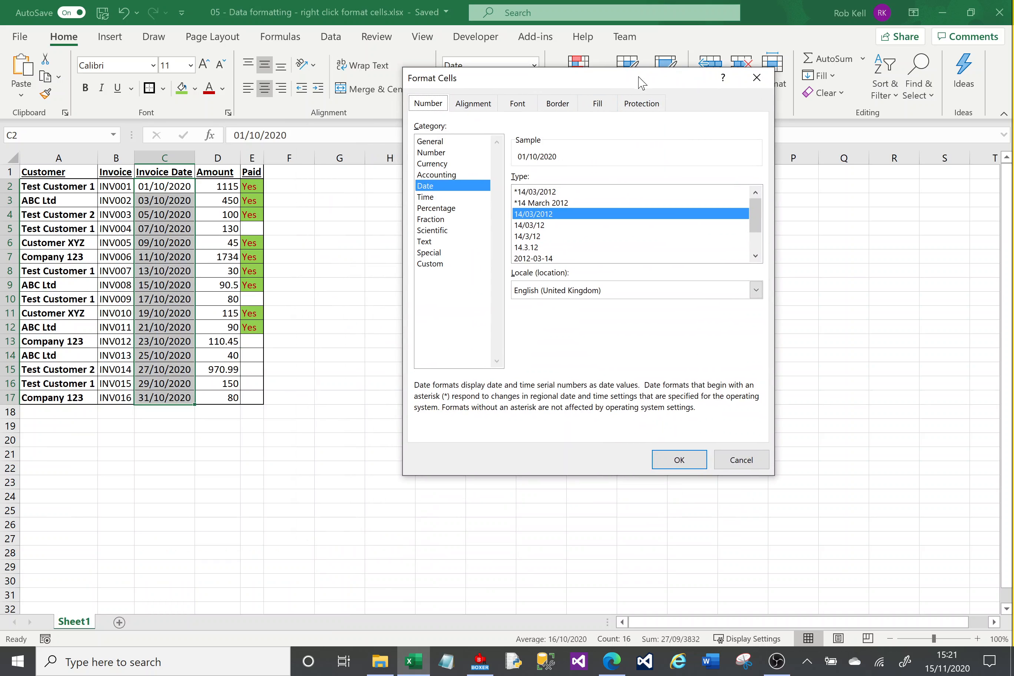
pyautogui.click(436, 266)
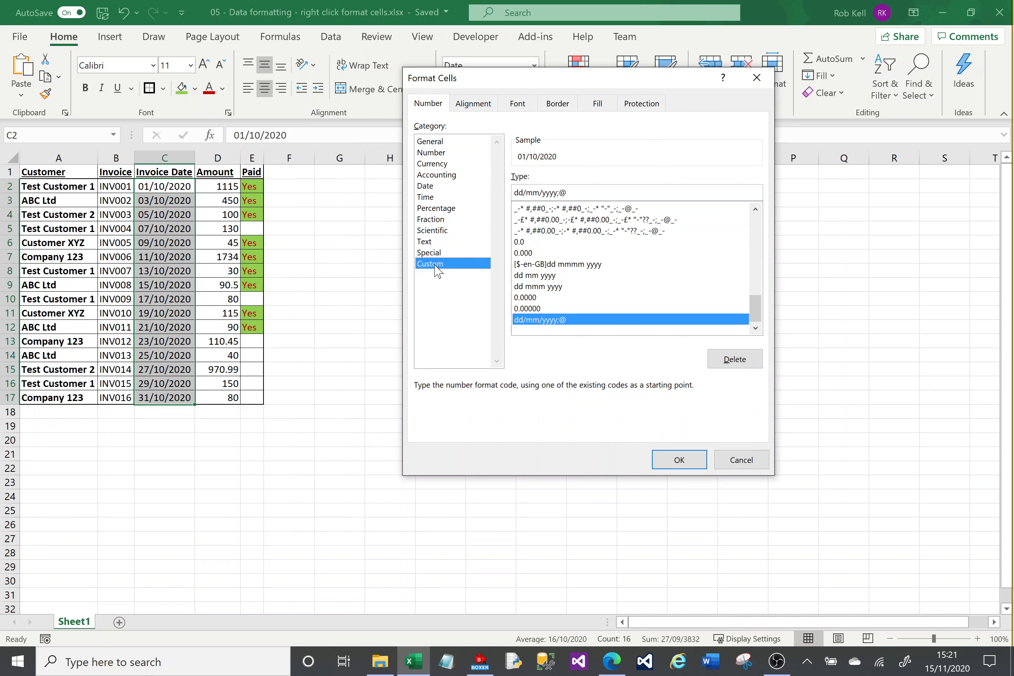
pyautogui.moveTo(754, 306); pyautogui.dragTo(755, 262)
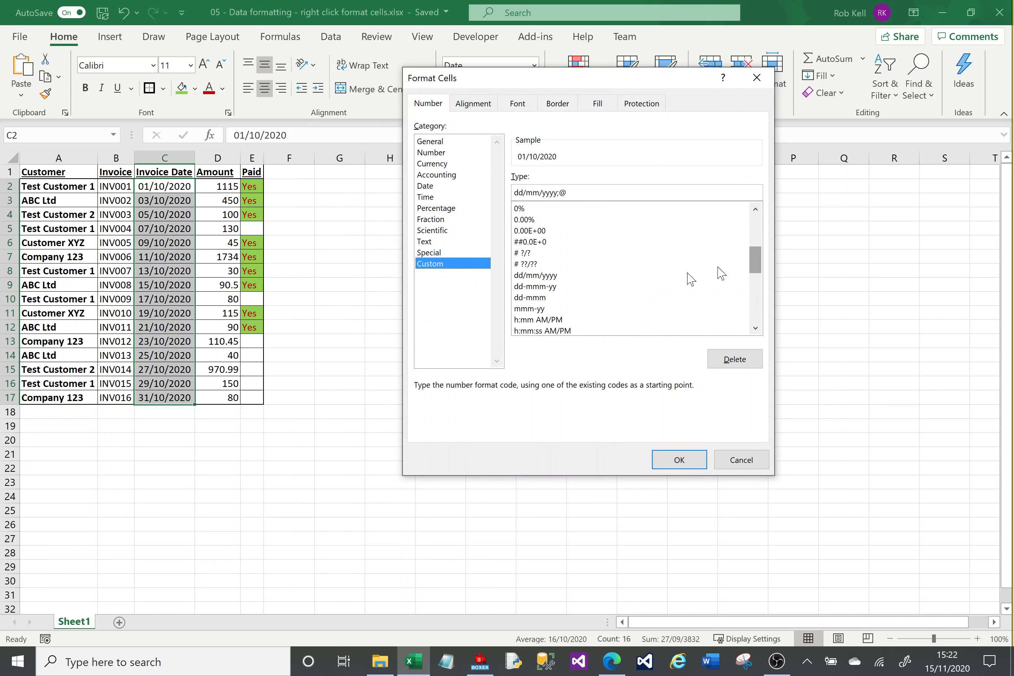
pyautogui.click(556, 276)
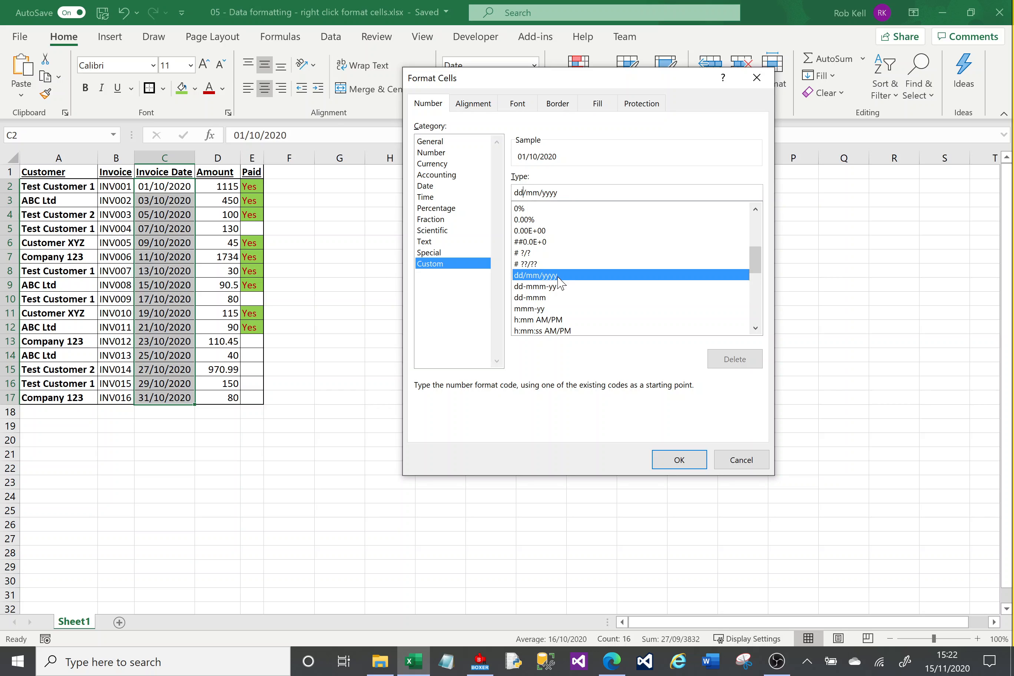
# Edit the custom format code to dd mmmm yyyy and apply it to the invoice dates.
pyautogui.press('BackSpace')
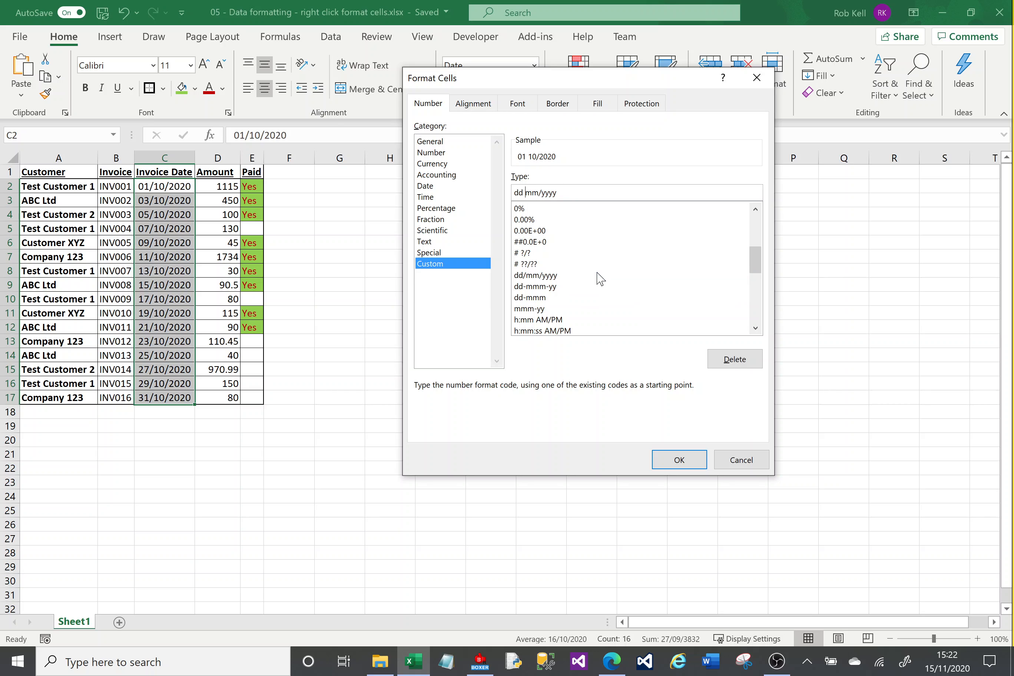
pyautogui.press('BackSpace')
pyautogui.press('BackSpace')
pyautogui.write('d')
pyautogui.press('BackSpace')
pyautogui.write('mmm')
pyautogui.press('BackSpace')
pyautogui.write('mm')
pyautogui.click(679, 460)
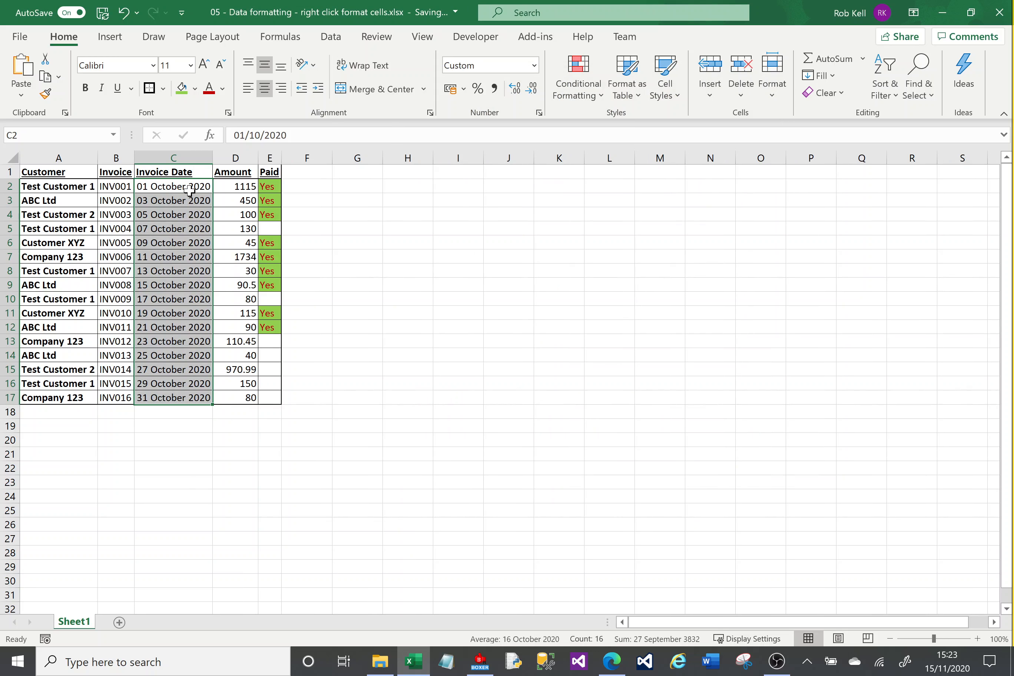
# Format the amounts in D2:D17 with the Number category at one decimal place, and check the stored values of D13 and D15.
pyautogui.click(237, 188)
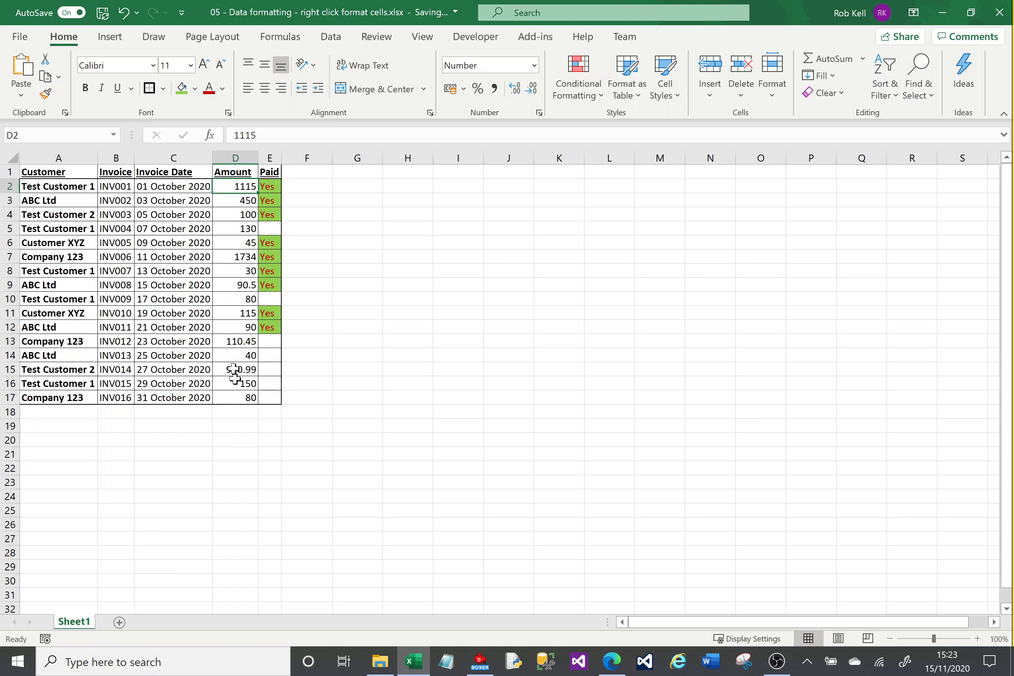
pyautogui.moveTo(234, 187); pyautogui.dragTo(234, 397)
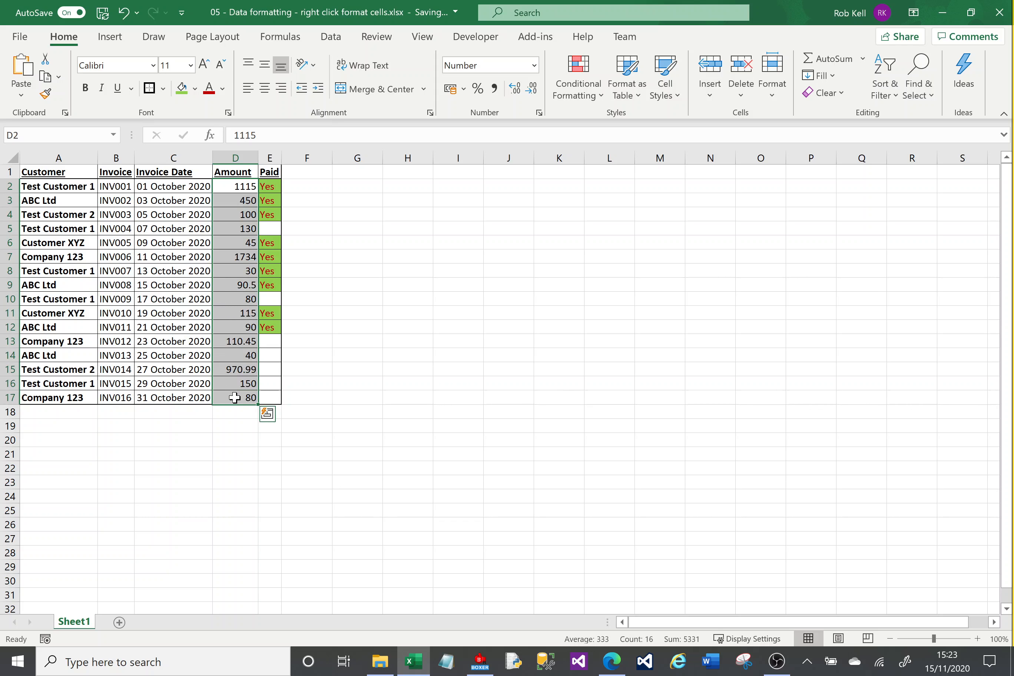
pyautogui.click(320, 355)
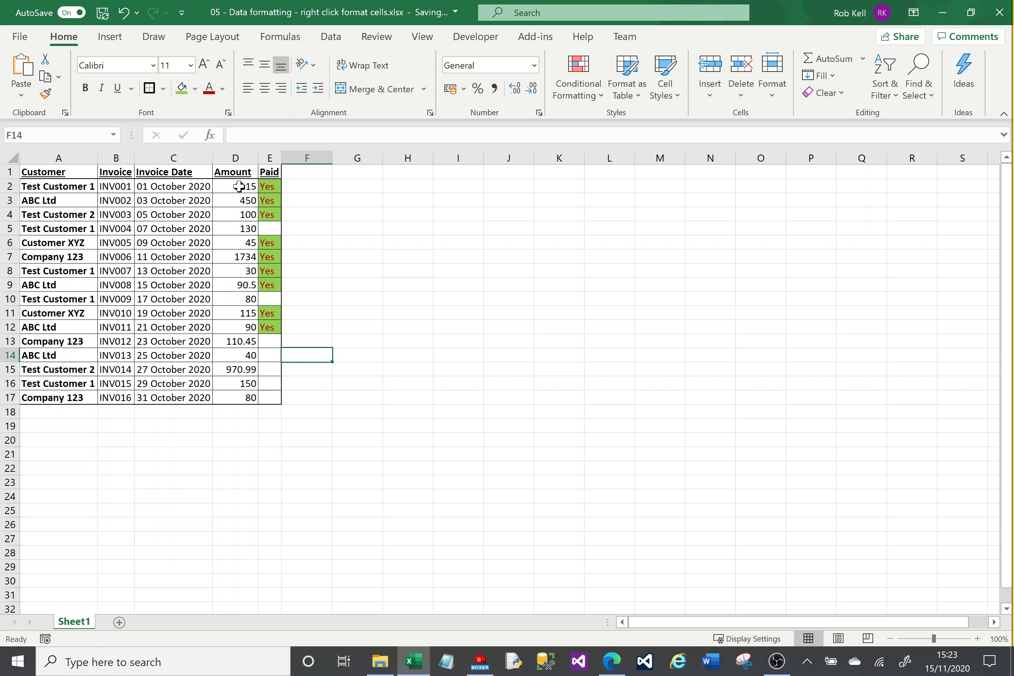
pyautogui.moveTo(239, 186); pyautogui.dragTo(246, 395)
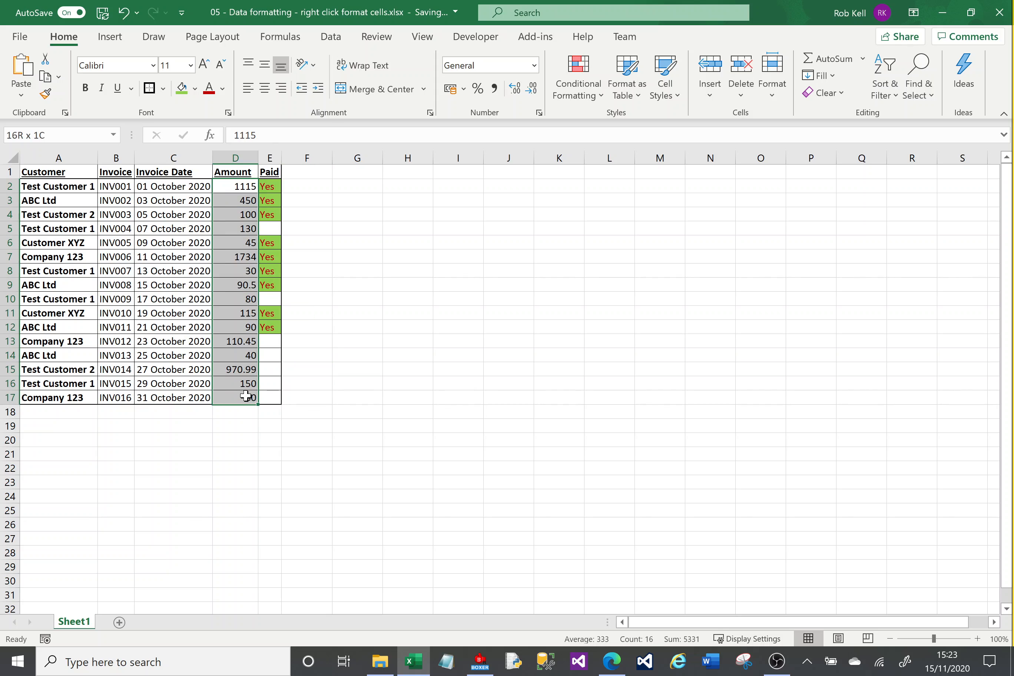
pyautogui.rightClick(246, 397)
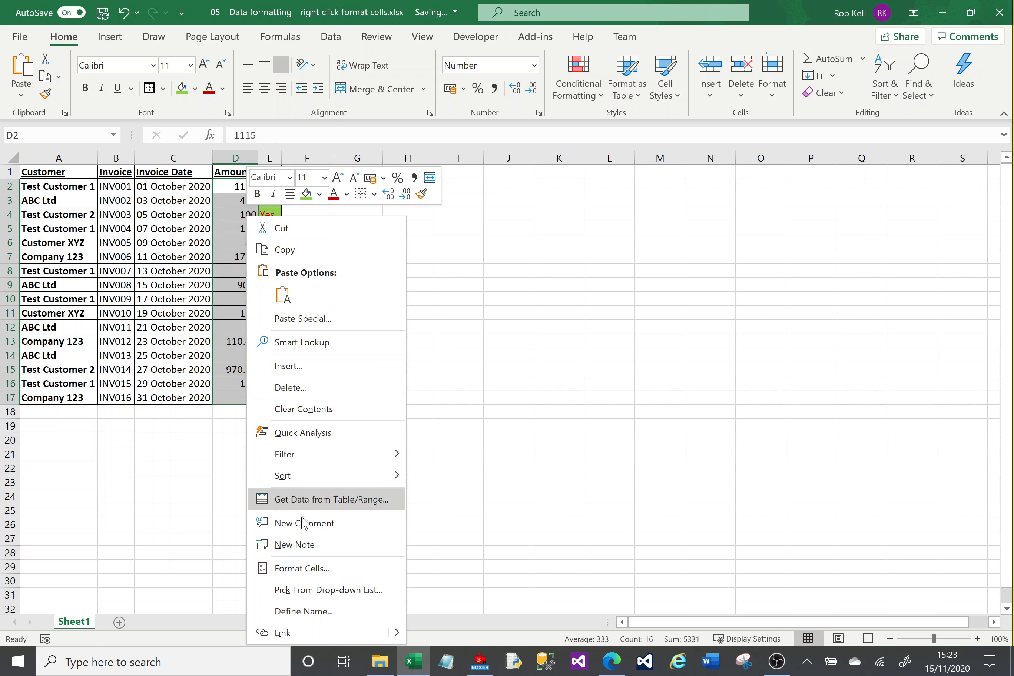
pyautogui.click(305, 567)
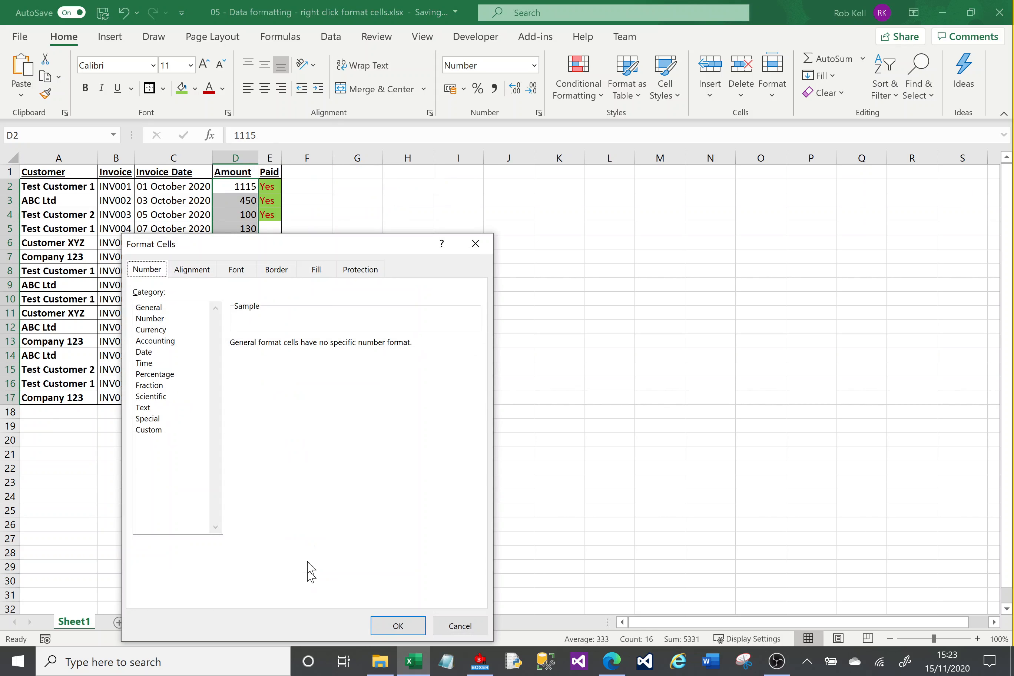
pyautogui.click(151, 319)
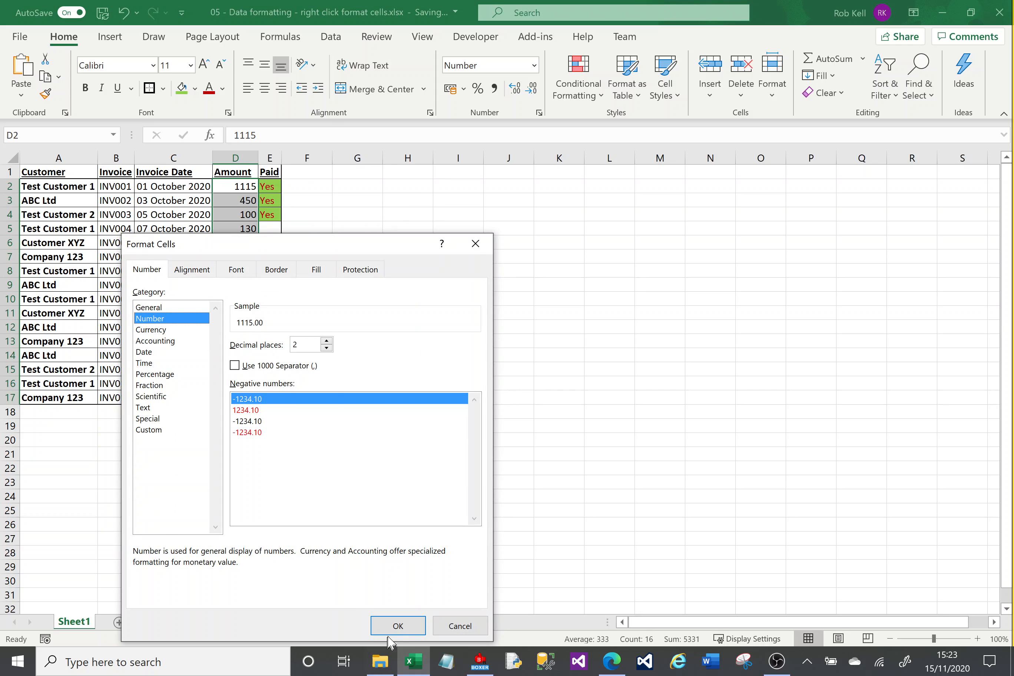
pyautogui.click(326, 347)
pyautogui.click(398, 628)
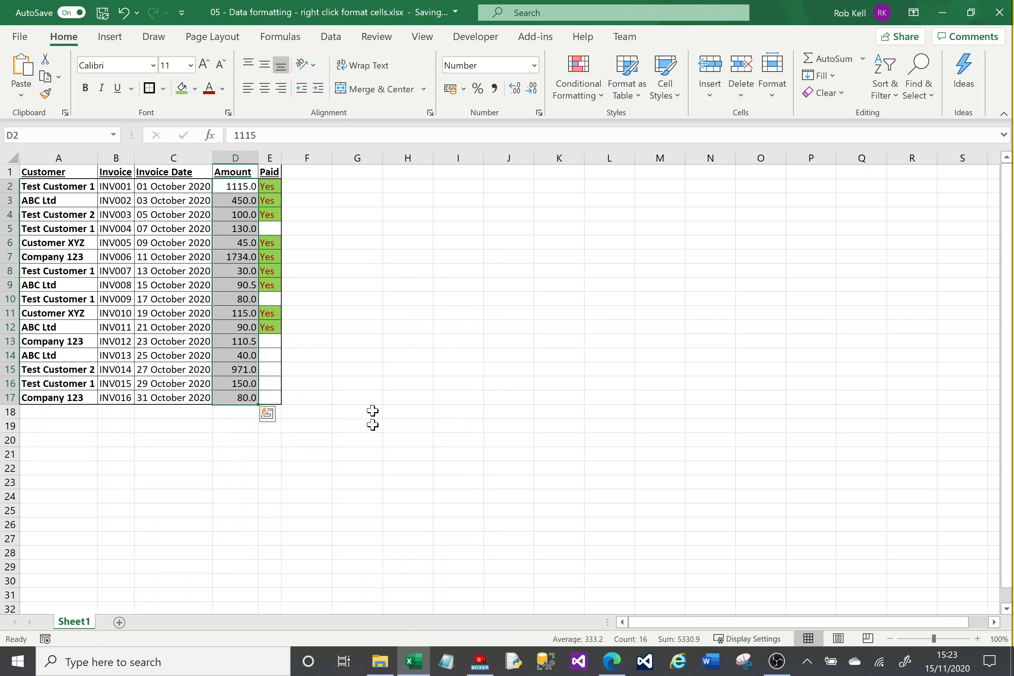
pyautogui.click(245, 344)
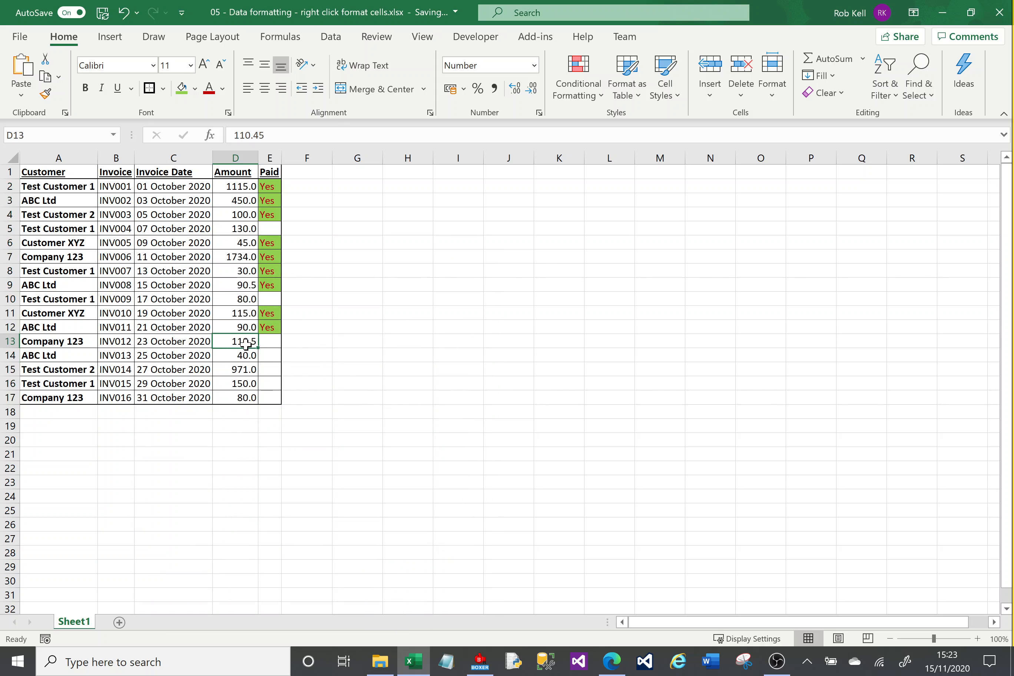
pyautogui.click(246, 370)
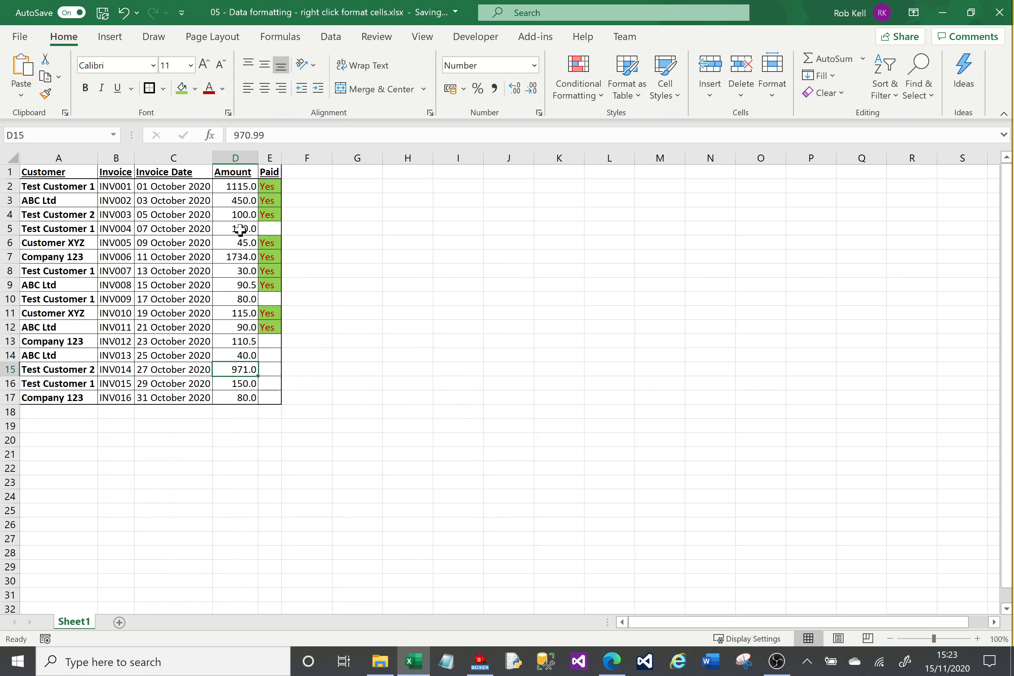
# Increase the decimals of the amounts in D2:D17 to two places and apply the Comma Style thousands separator.
pyautogui.moveTo(241, 187); pyautogui.dragTo(242, 397)
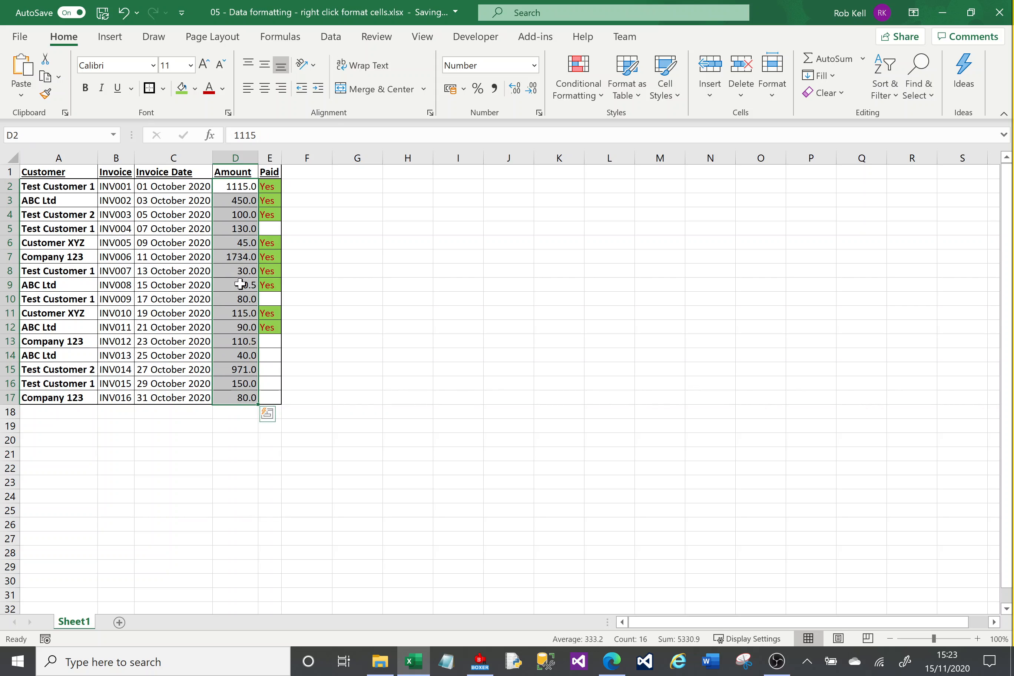
pyautogui.rightClick(243, 290)
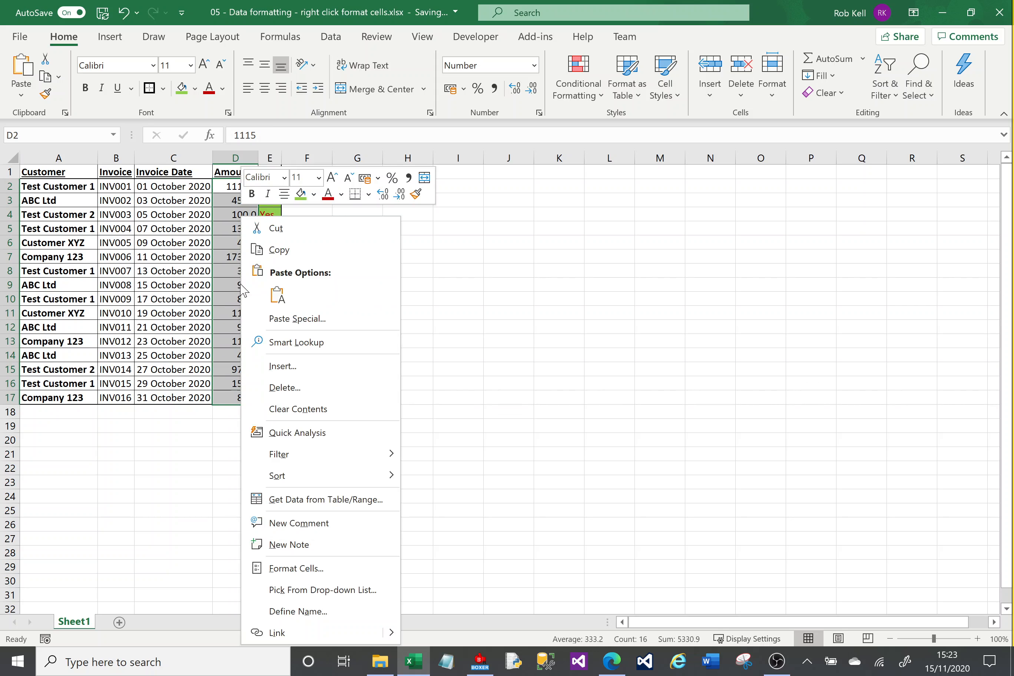
pyautogui.click(514, 116)
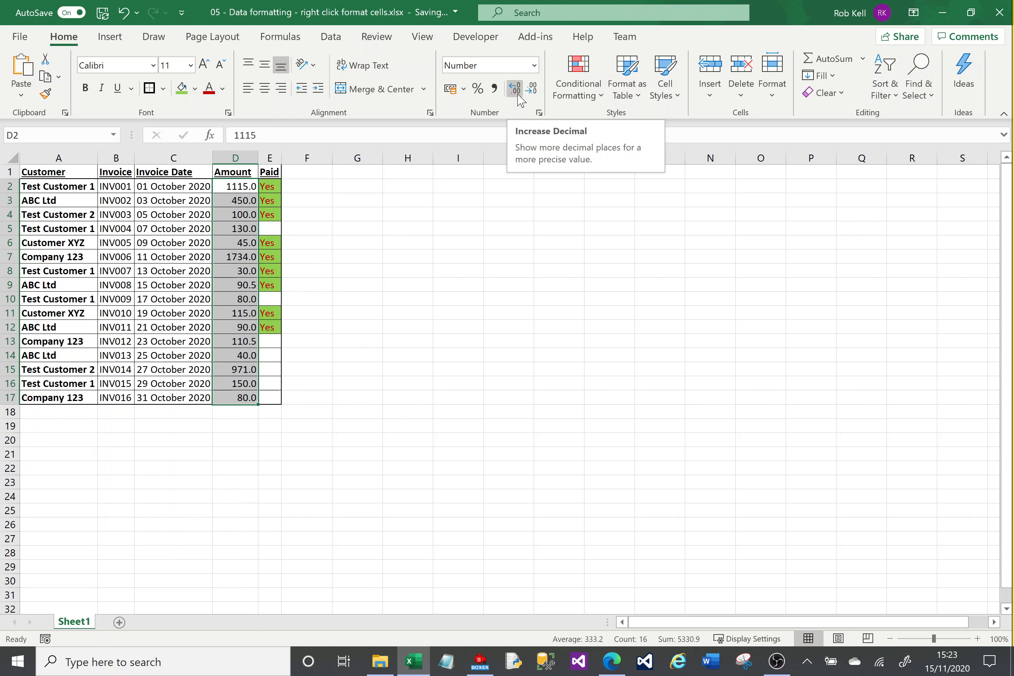
pyautogui.click(517, 97)
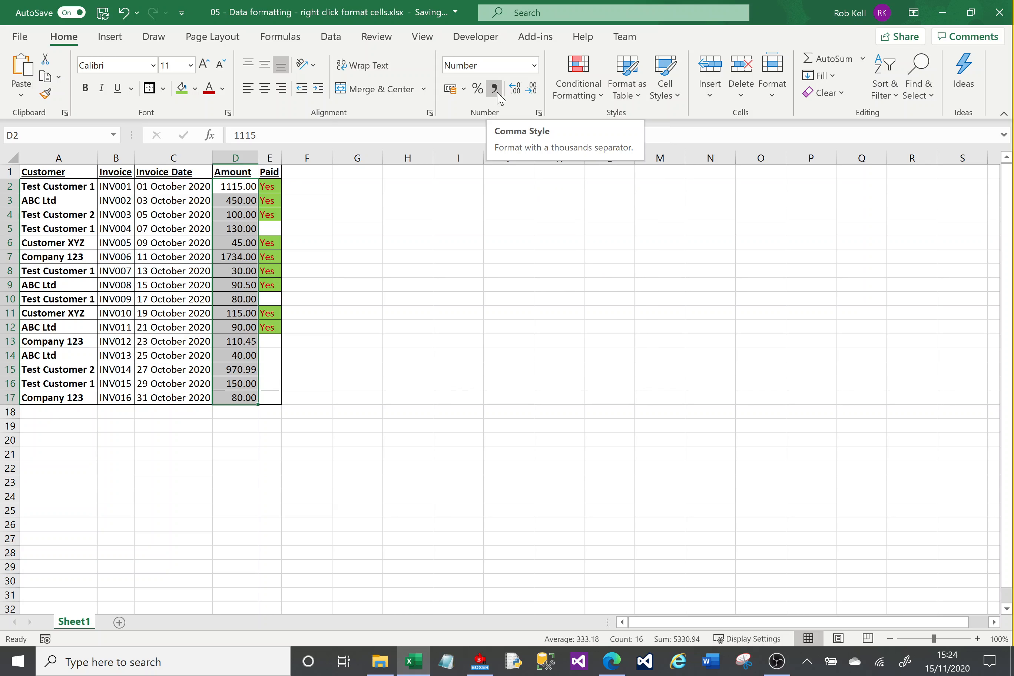
pyautogui.click(497, 93)
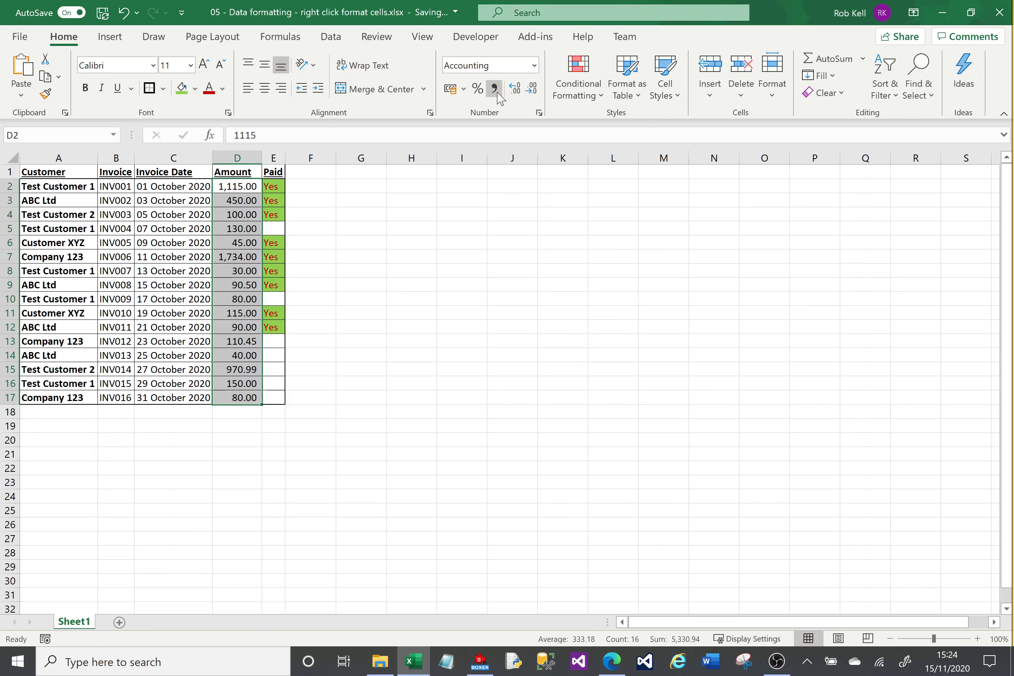
pyautogui.click(237, 256)
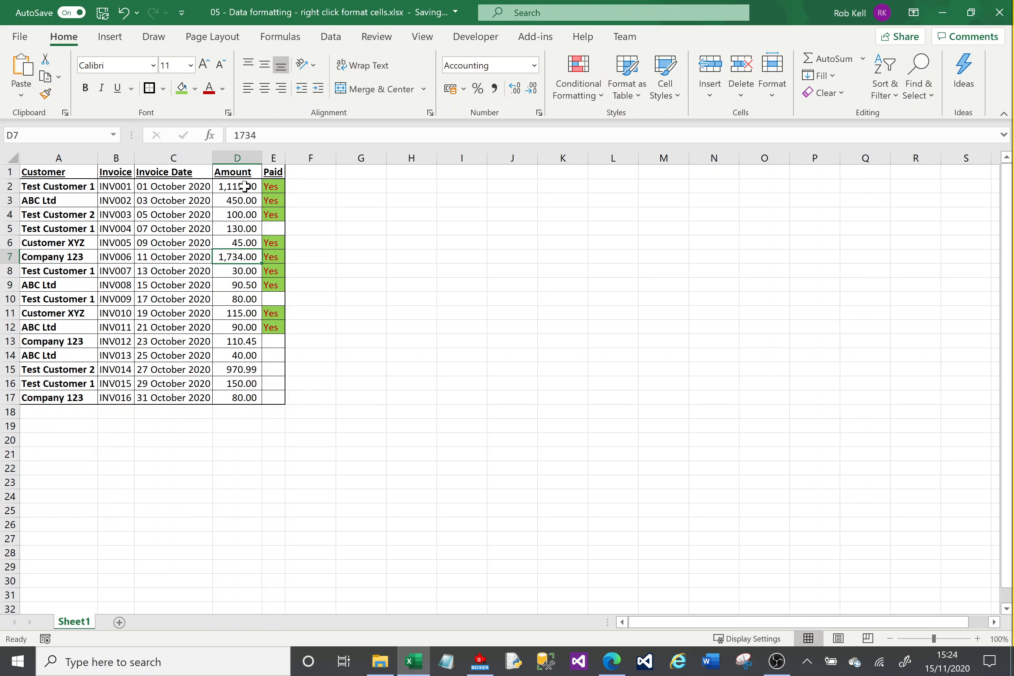
# Format the amounts in D2:D17 with the Currency category, two decimal places and the £ symbol.
pyautogui.moveTo(245, 186); pyautogui.dragTo(247, 396)
pyautogui.rightClick(247, 396)
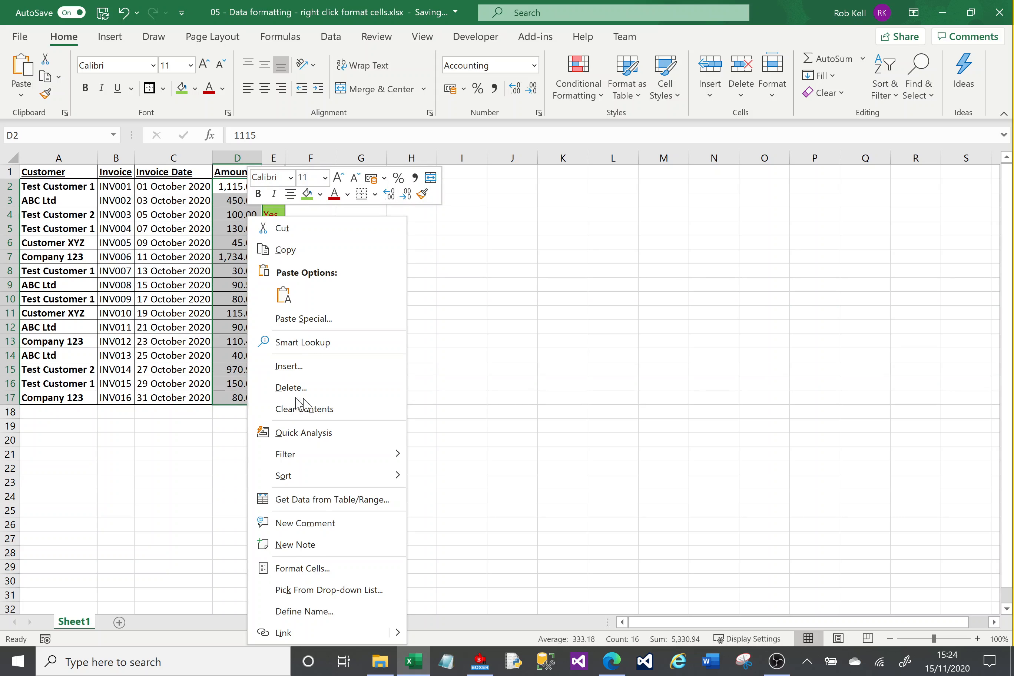
pyautogui.click(317, 568)
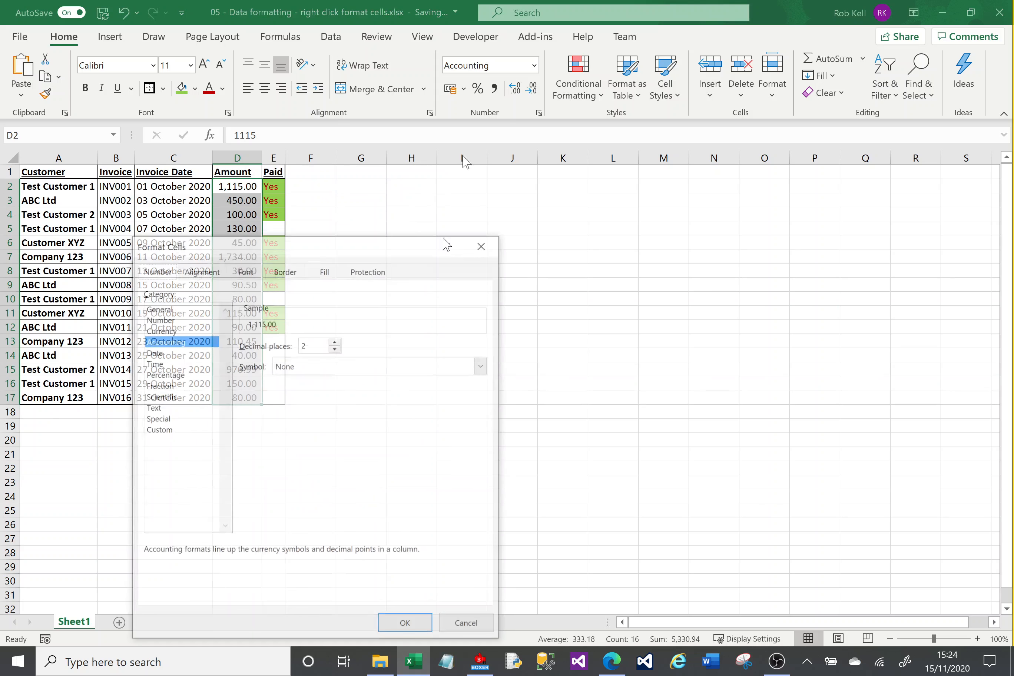
pyautogui.click(169, 330)
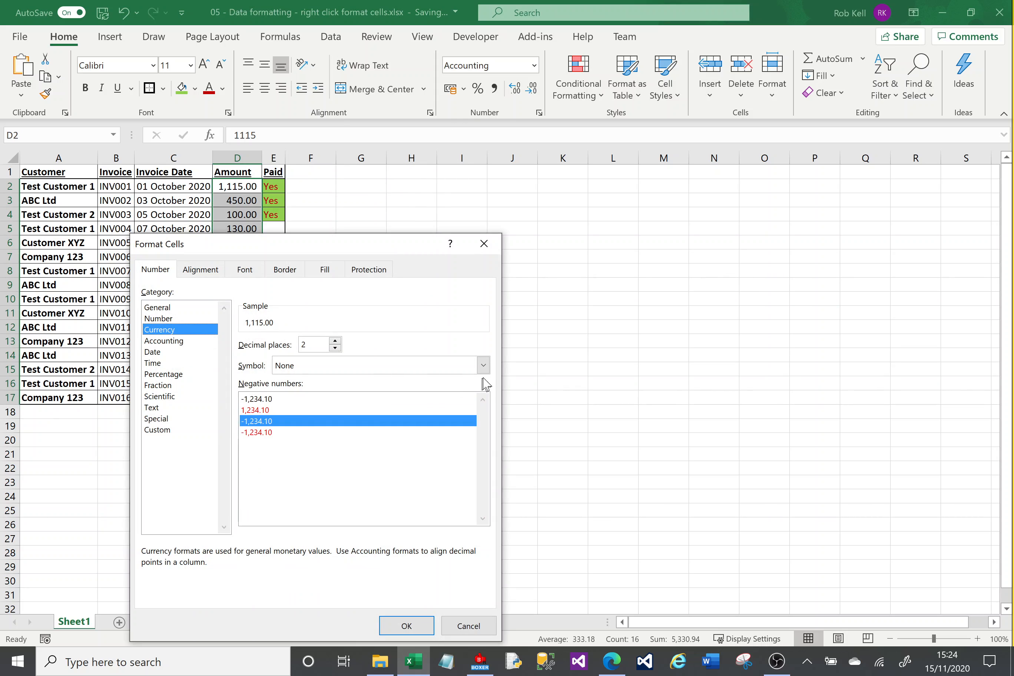
pyautogui.click(482, 365)
pyautogui.click(399, 397)
pyautogui.click(406, 626)
pyautogui.click(355, 384)
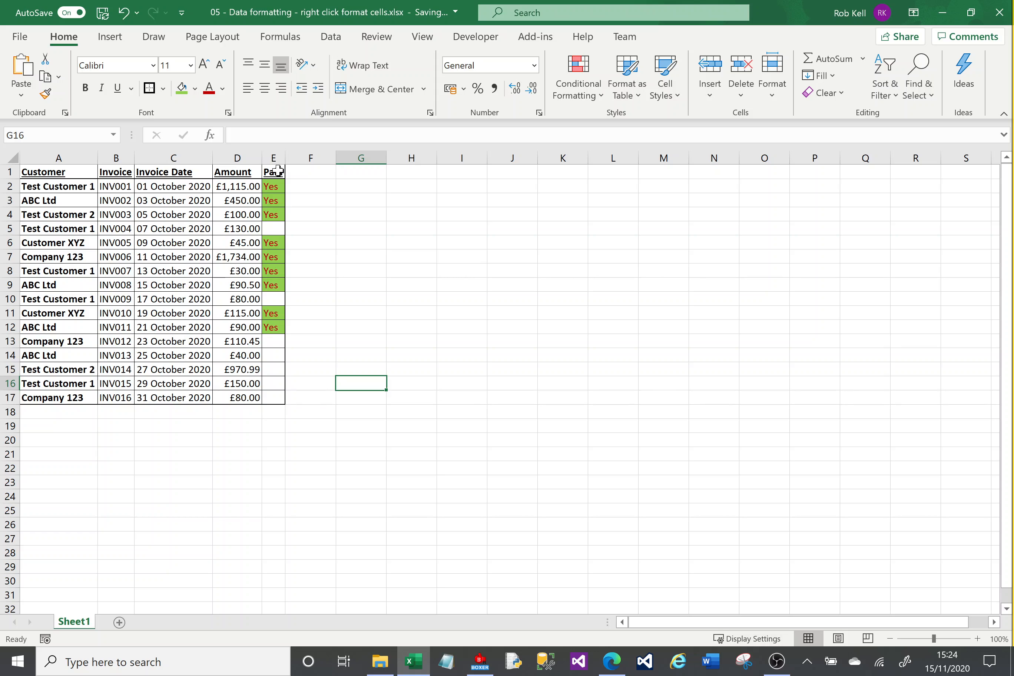
# Rotate the text of the header cells A1:E1 to -90 degrees through the cell alignment settings.
pyautogui.moveTo(277, 171); pyautogui.dragTo(55, 168)
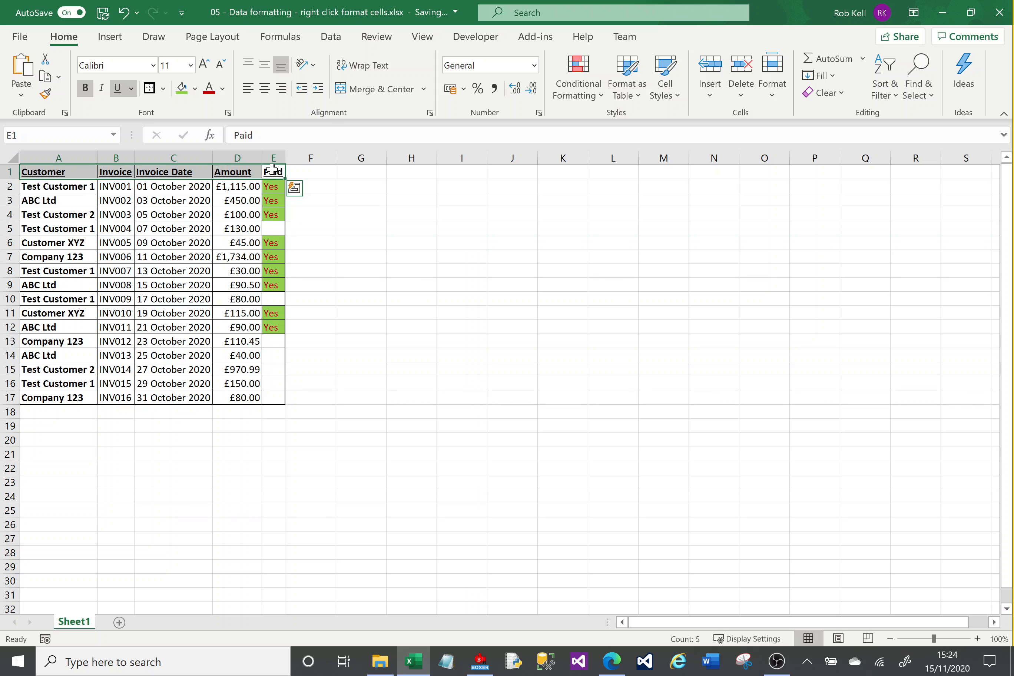
pyautogui.rightClick(273, 170)
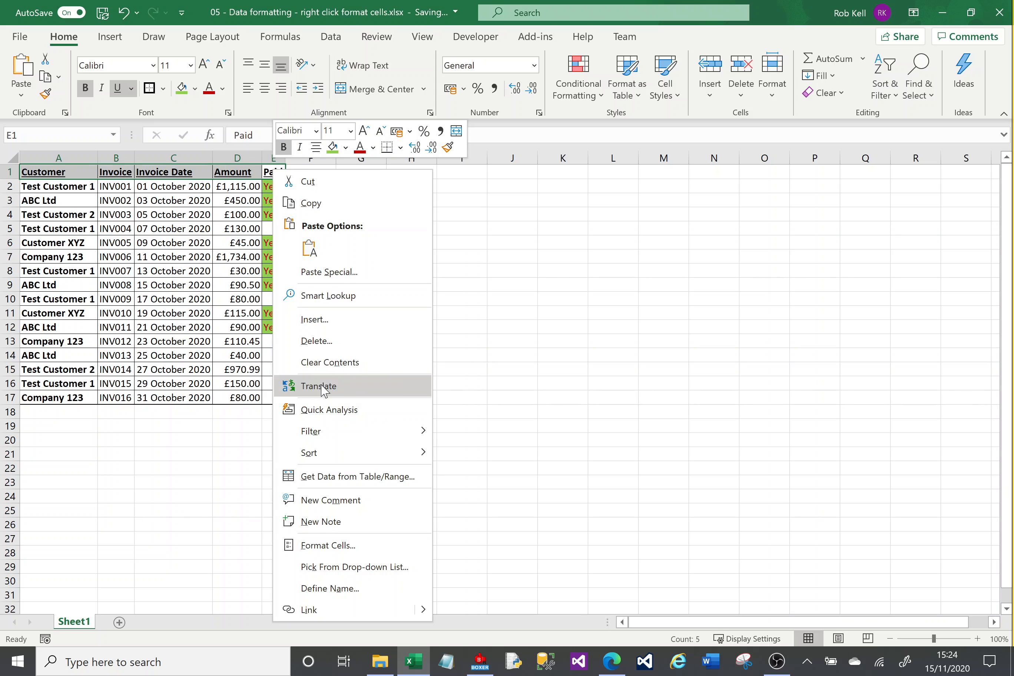
pyautogui.click(340, 546)
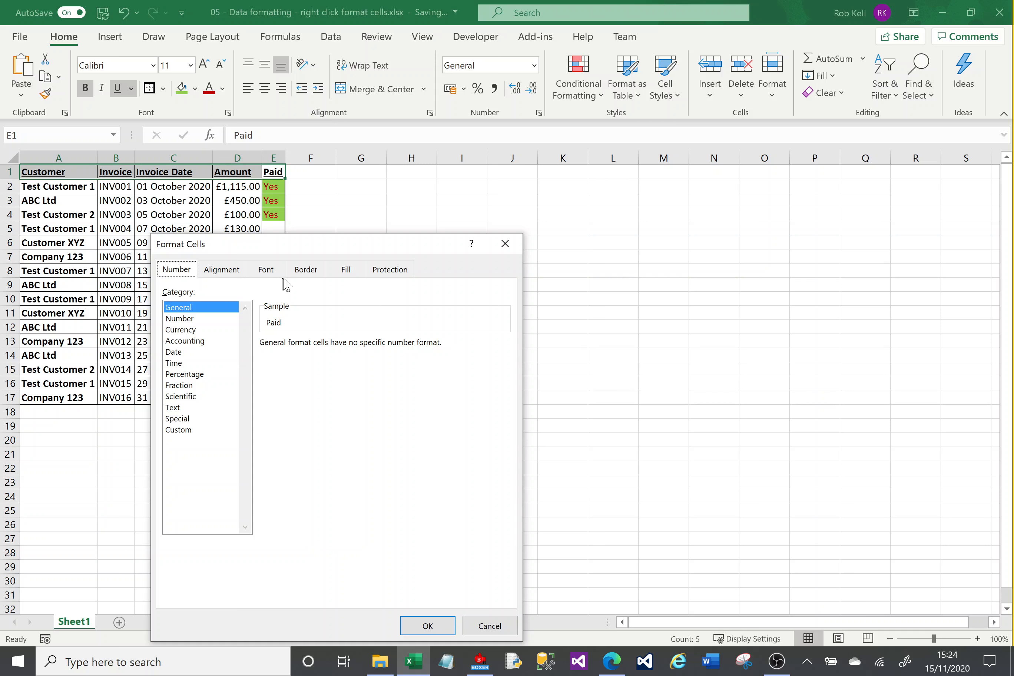
pyautogui.click(225, 272)
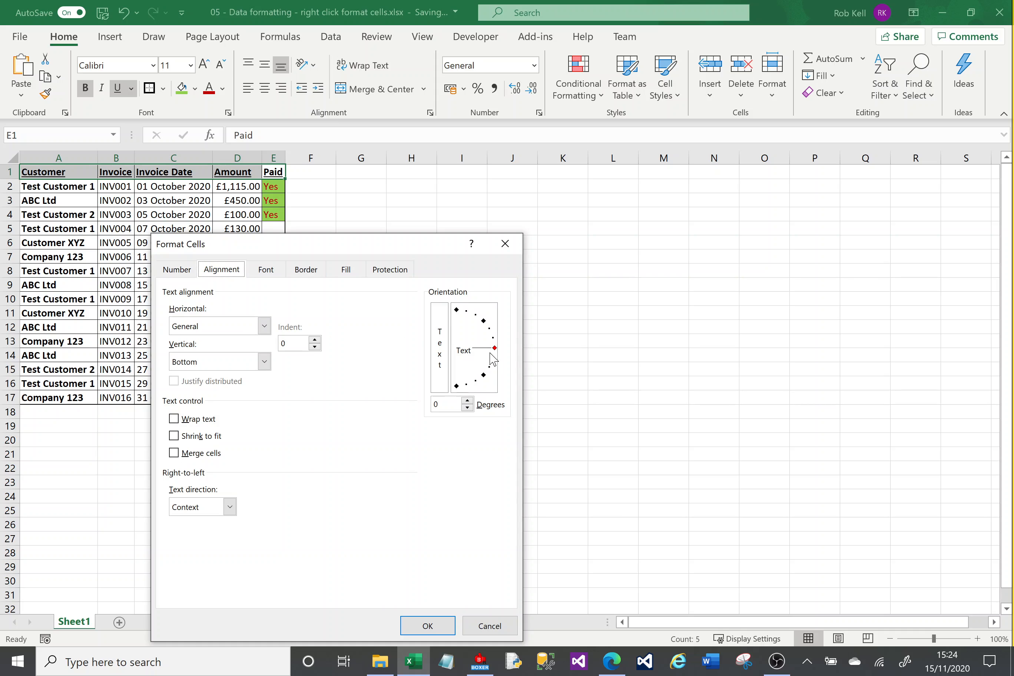
pyautogui.moveTo(494, 354); pyautogui.dragTo(453, 404)
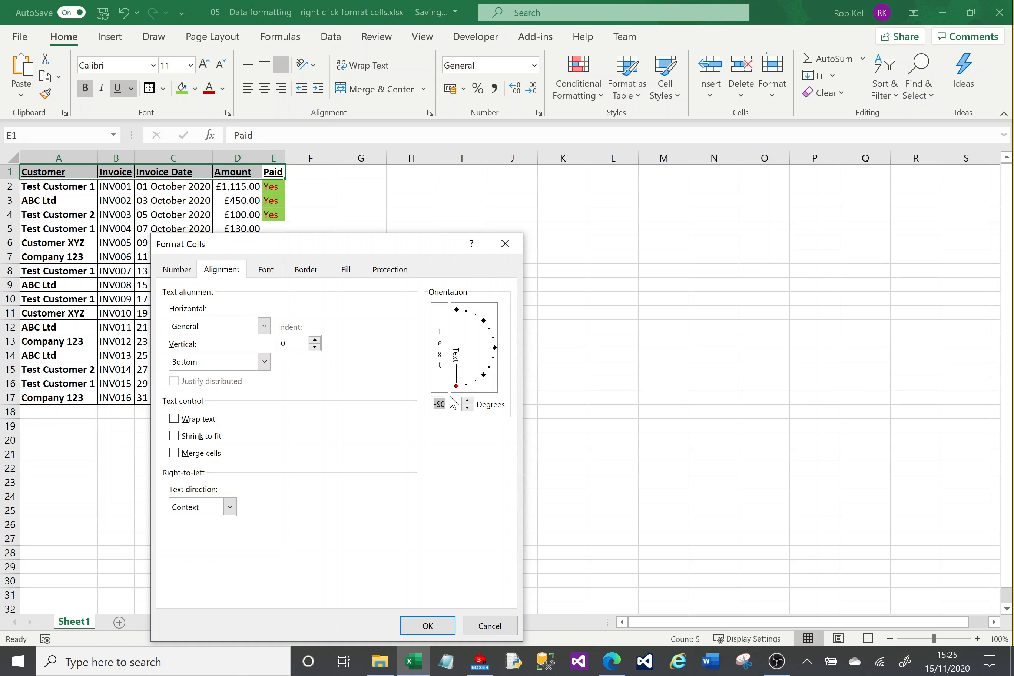
pyautogui.click(432, 628)
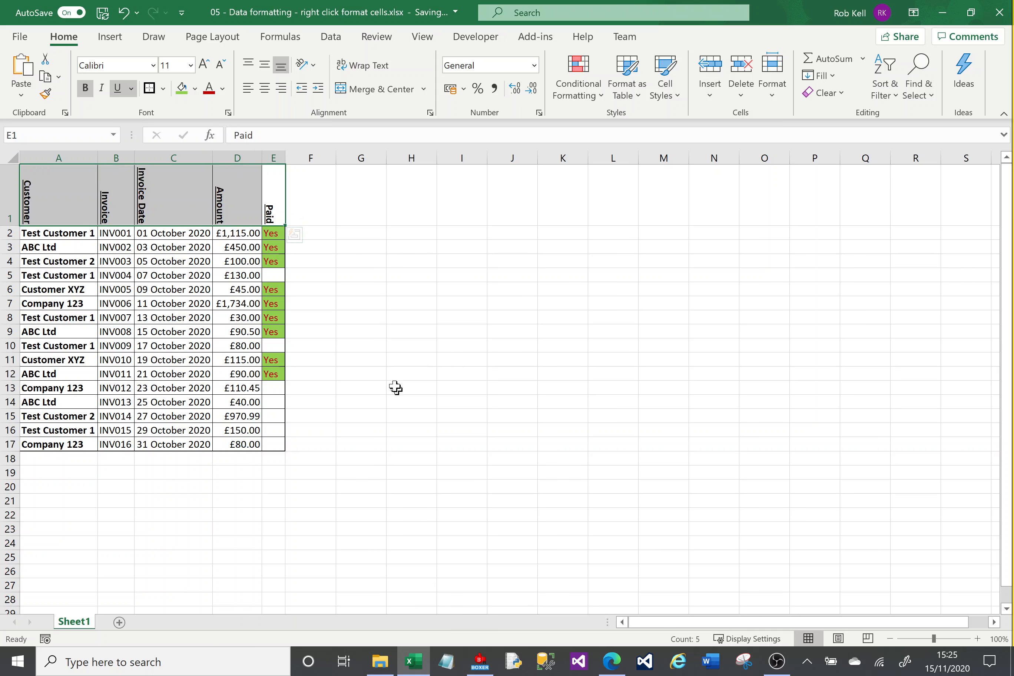
pyautogui.click(394, 386)
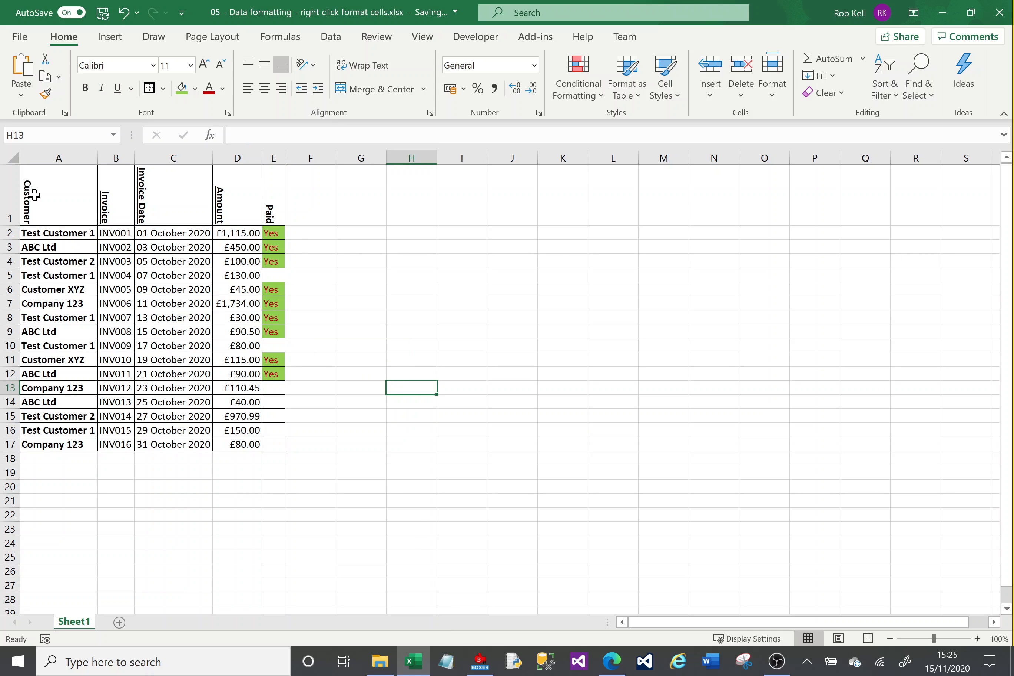
pyautogui.click(35, 195)
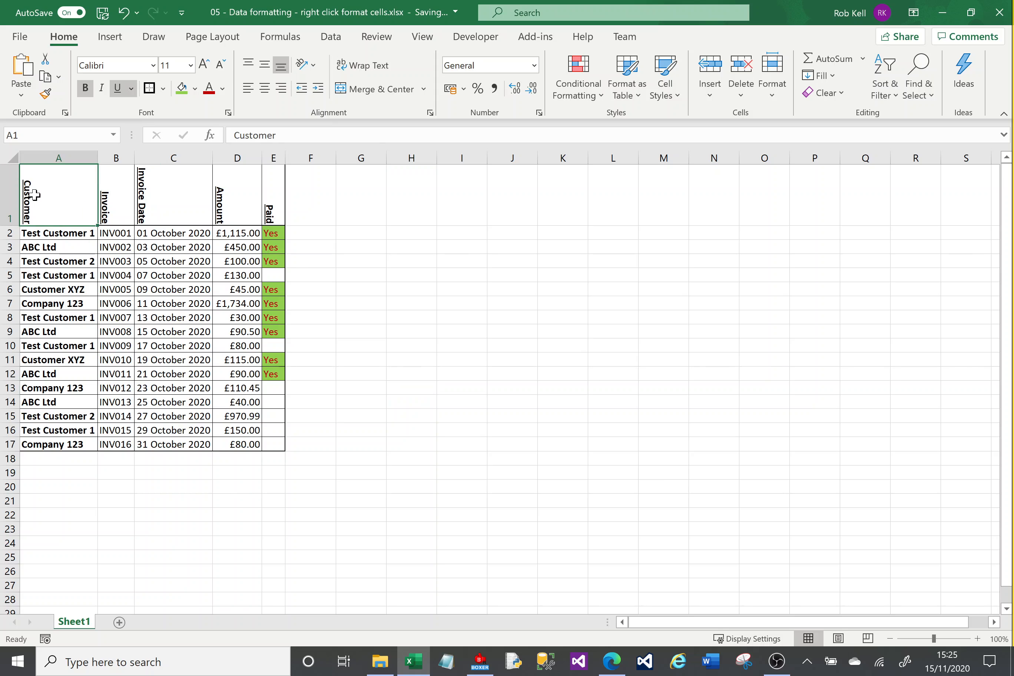